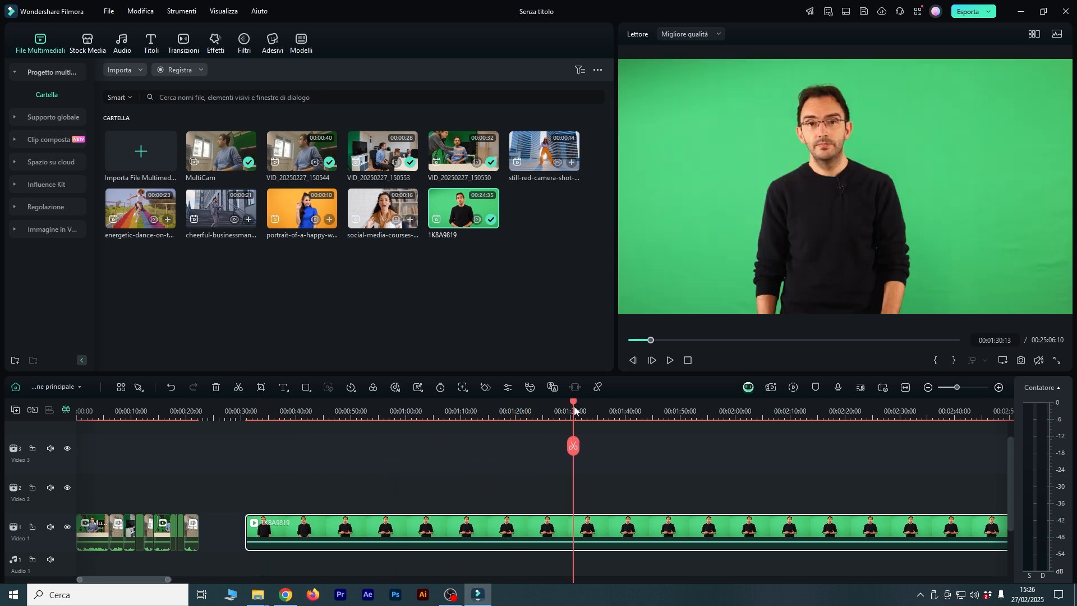
Split the green-screen clip 1K8A9819 at about 00:01:51 and delete the part after the cut.
drag(573, 446, 685, 446)
click(685, 446)
key(Delete)
click(428, 410)
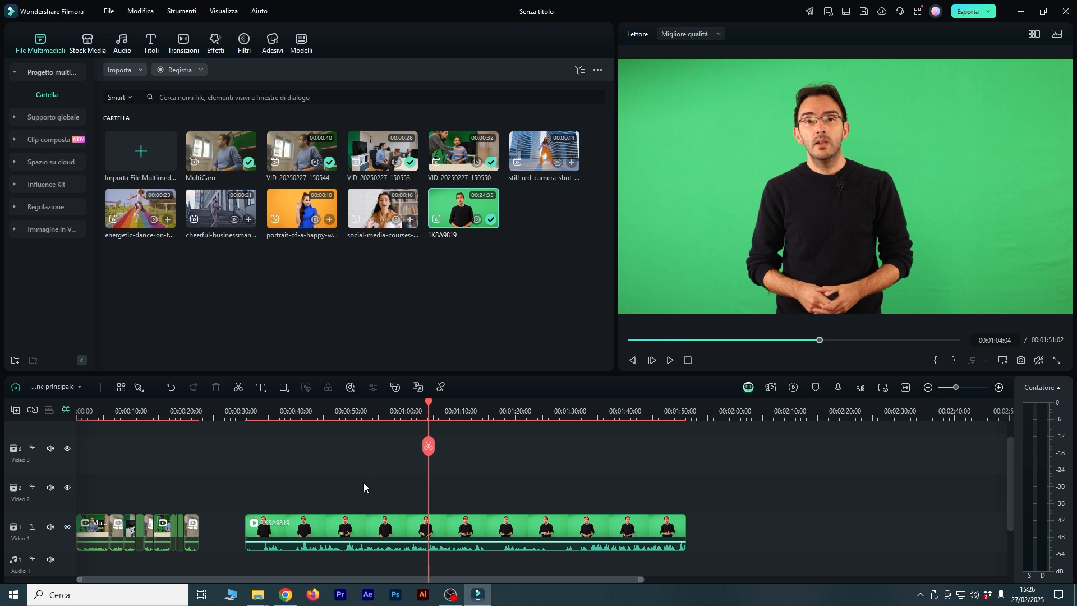
Enable the chroma key on the green-screen clip 1K8A9819.
double_click(368, 520)
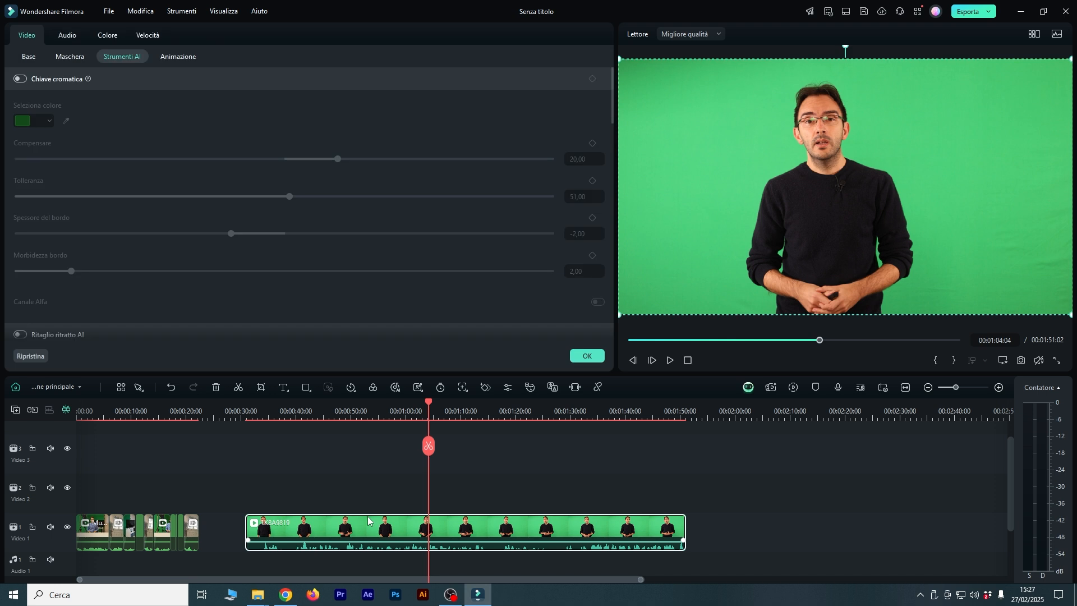
click(28, 56)
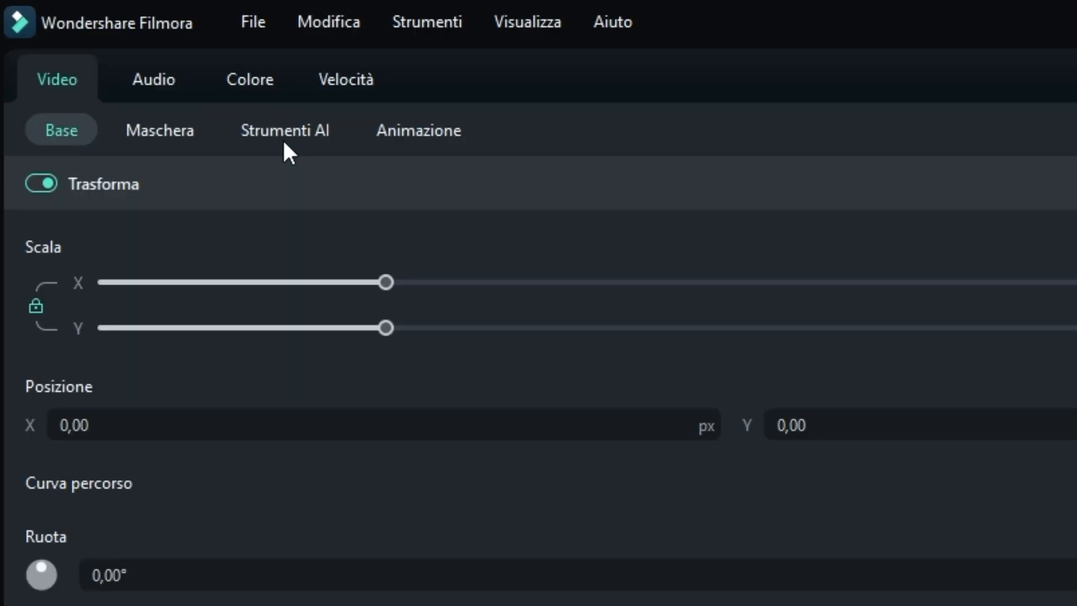
click(291, 135)
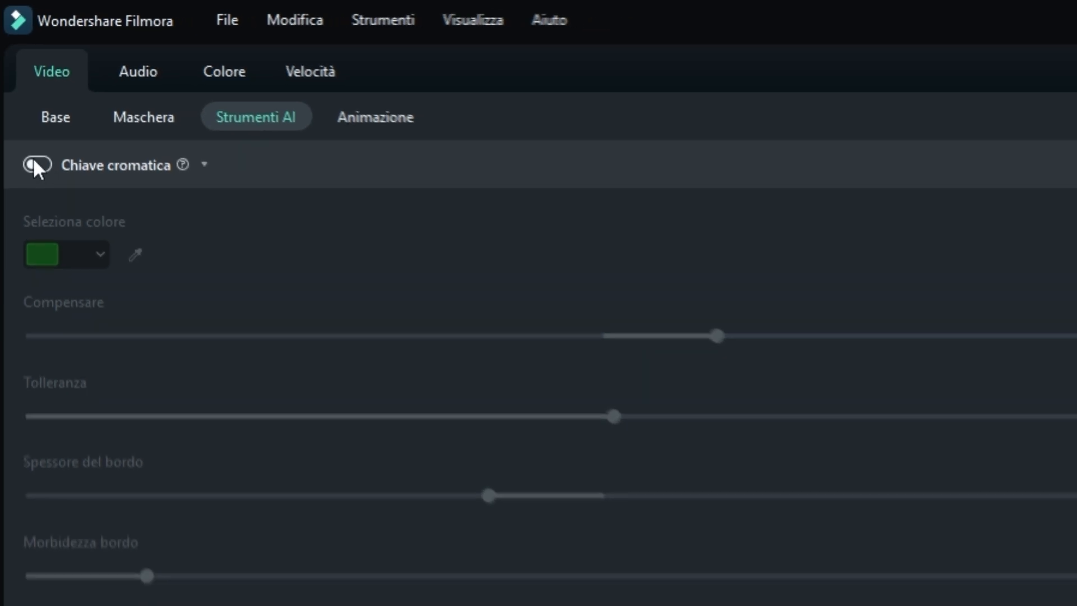
click(35, 164)
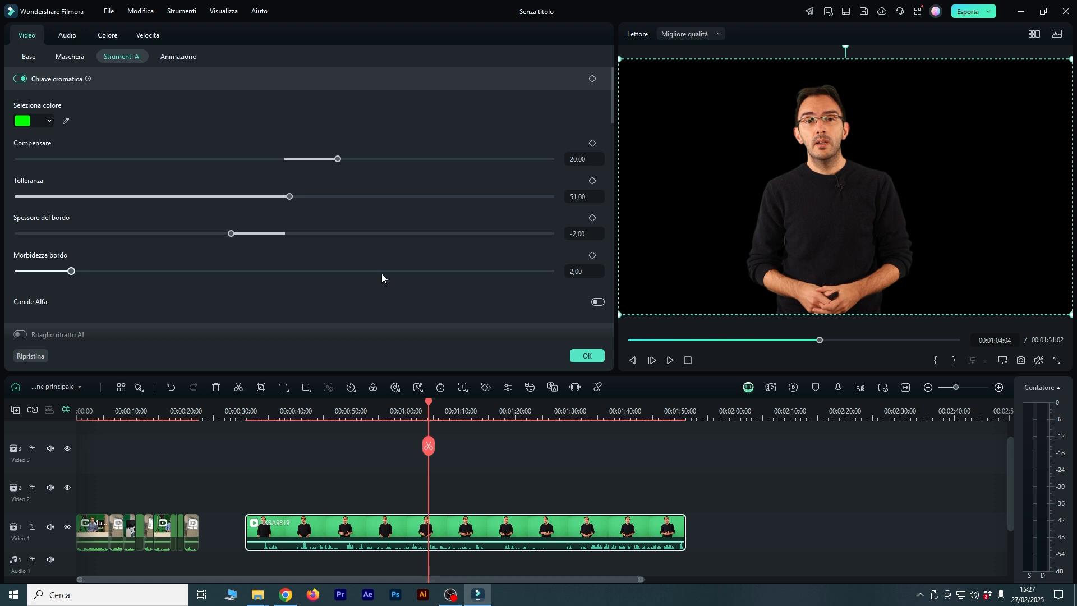
drag(430, 403, 552, 421)
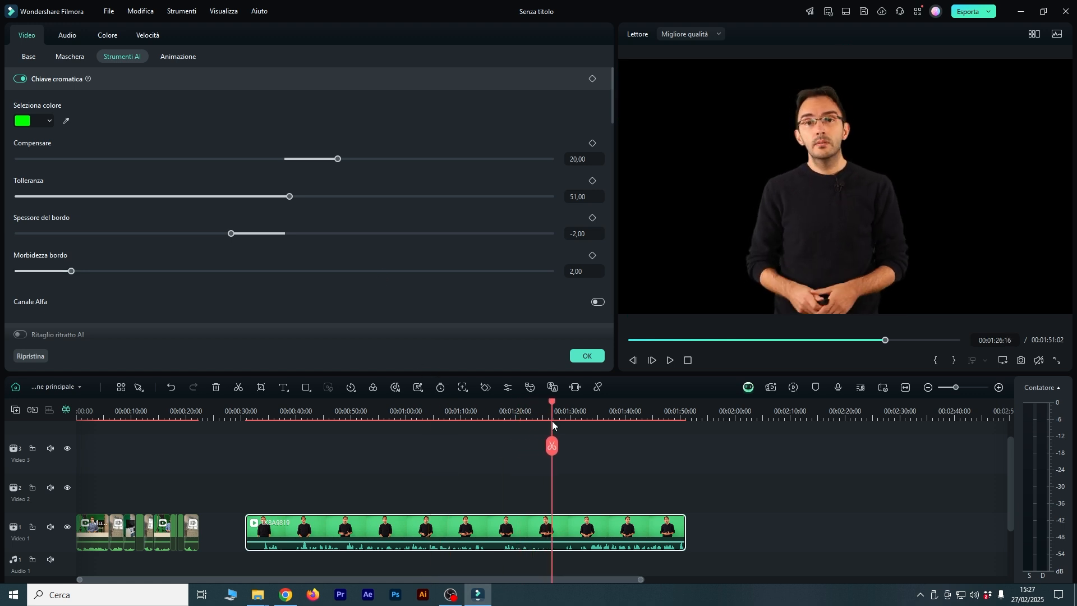
Sample the green backdrop in the preview as the chroma key colour.
click(66, 123)
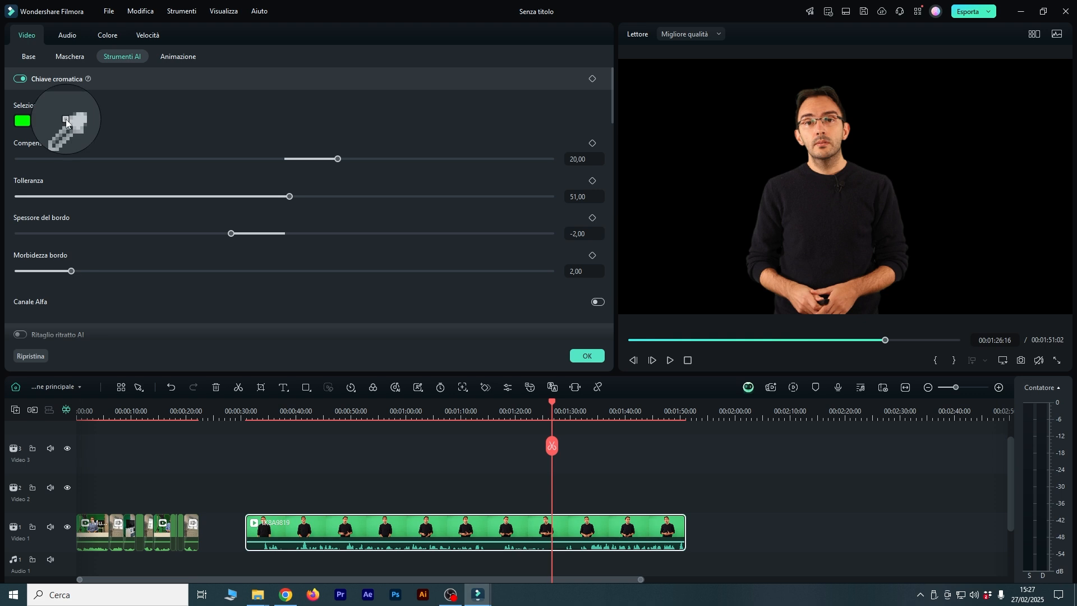
click(730, 166)
click(66, 122)
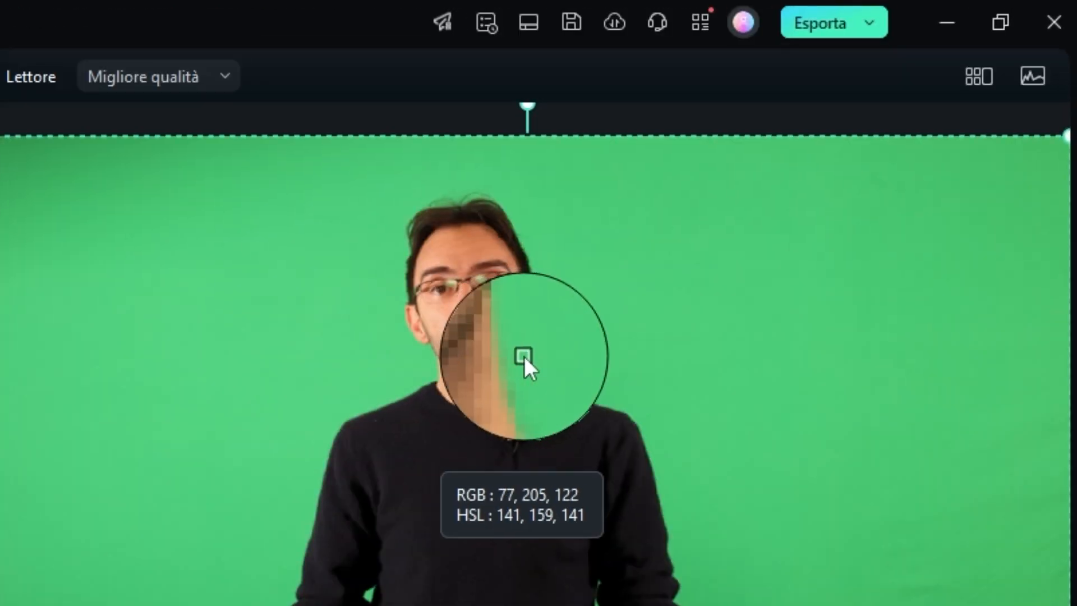
click(399, 280)
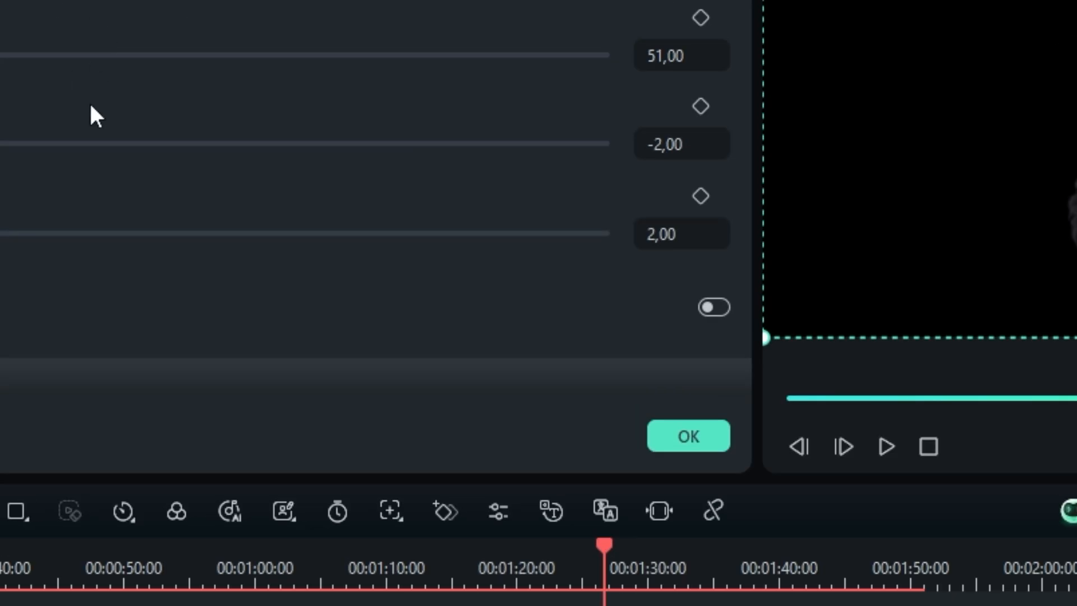
Set the chroma key tolerance to 55 while checking the matte in the alpha channel view, and return to the normal view.
click(709, 304)
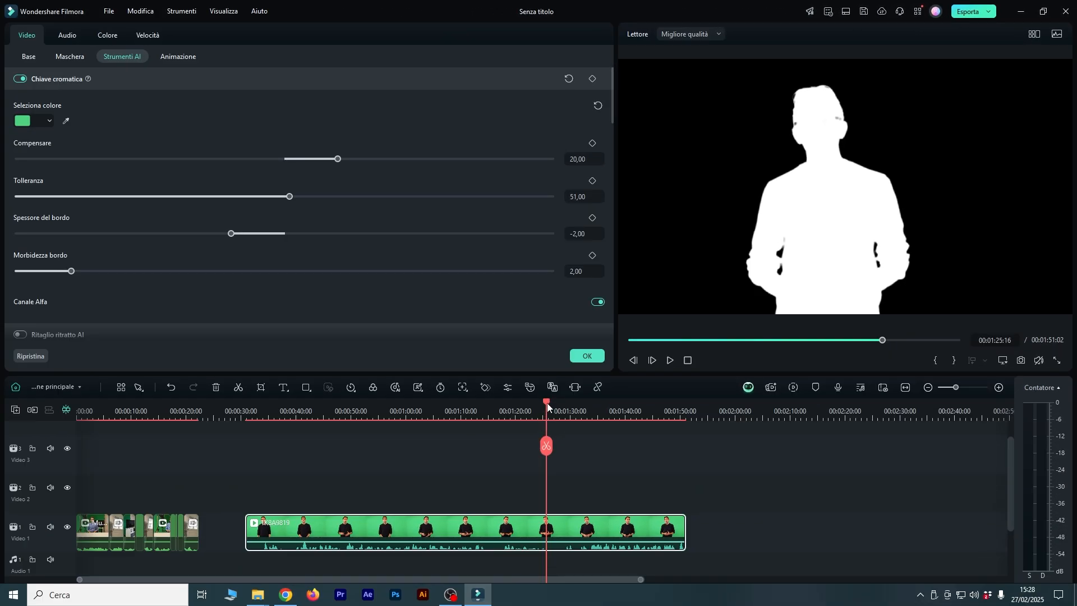
drag(547, 403, 550, 402)
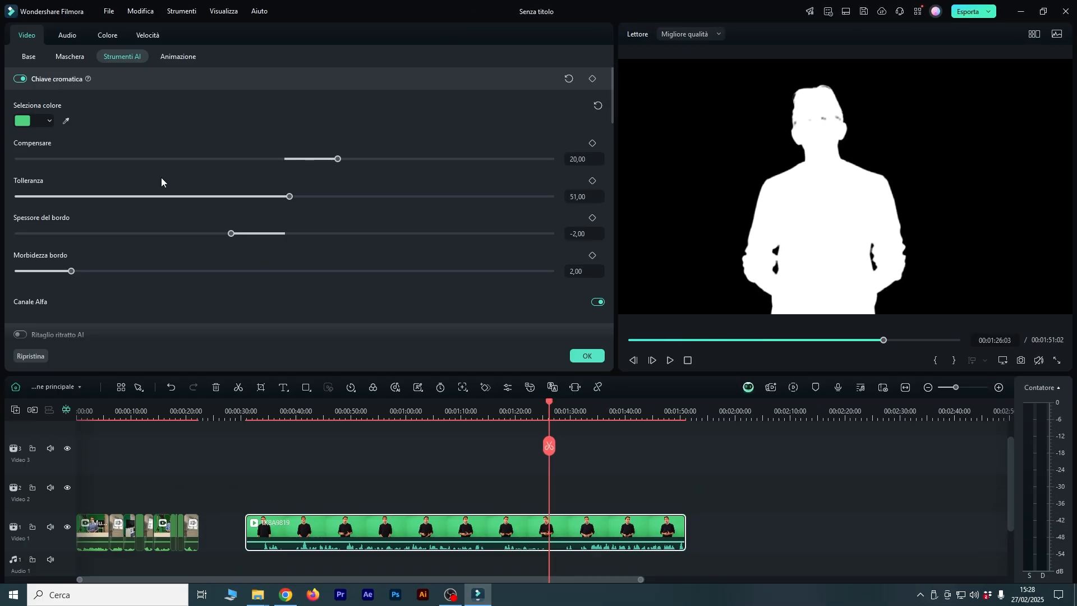
mouse_move(338, 161)
mouse_down()
mouse_move(286, 160)
mouse_move(338, 159)
mouse_up()
drag(290, 196, 310, 197)
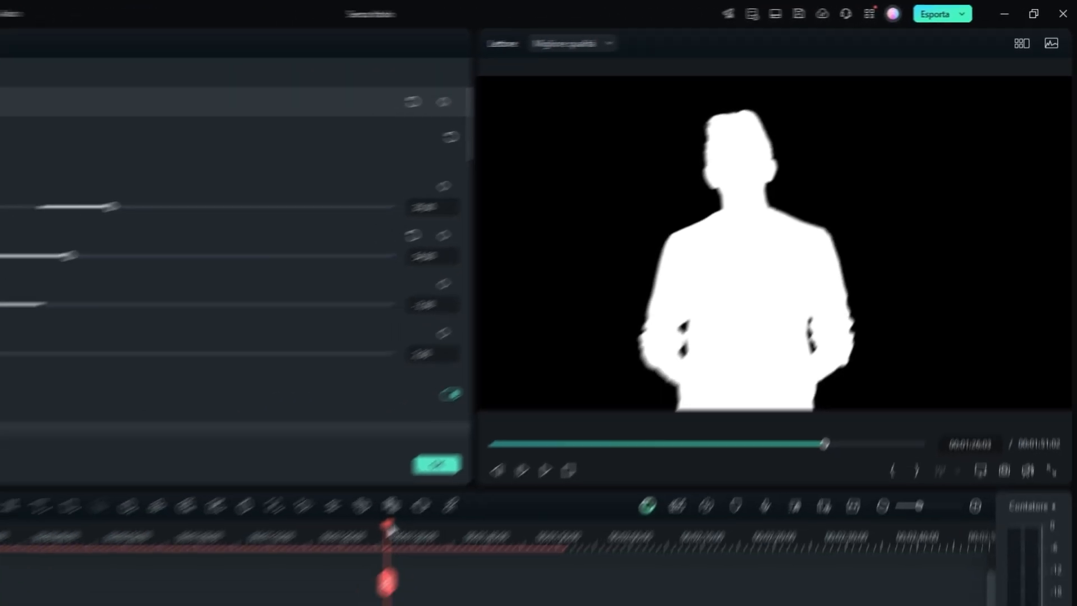
drag(391, 533, 511, 423)
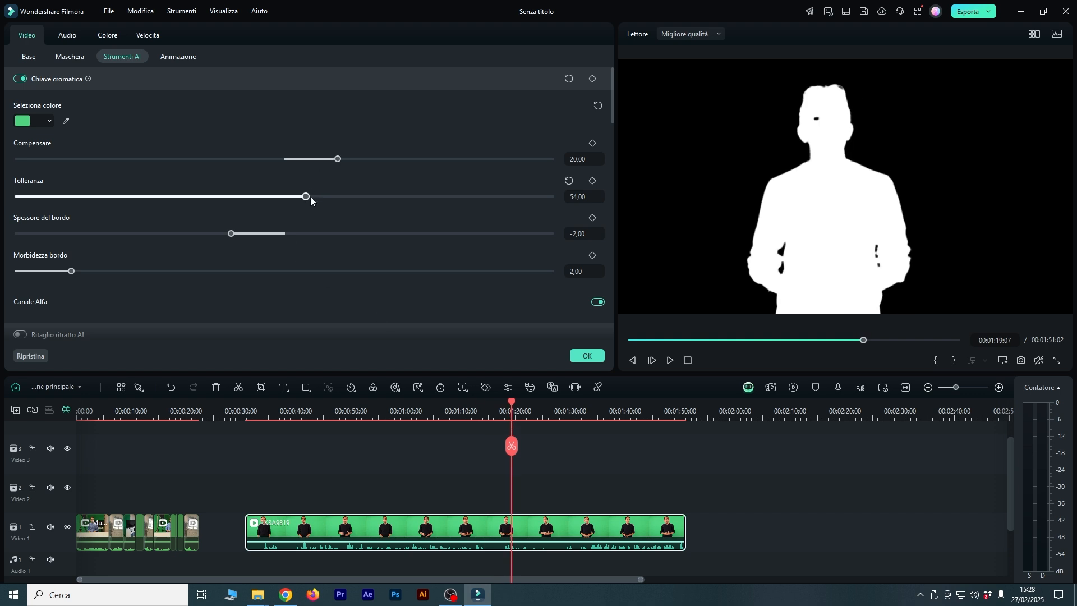
drag(307, 197, 311, 197)
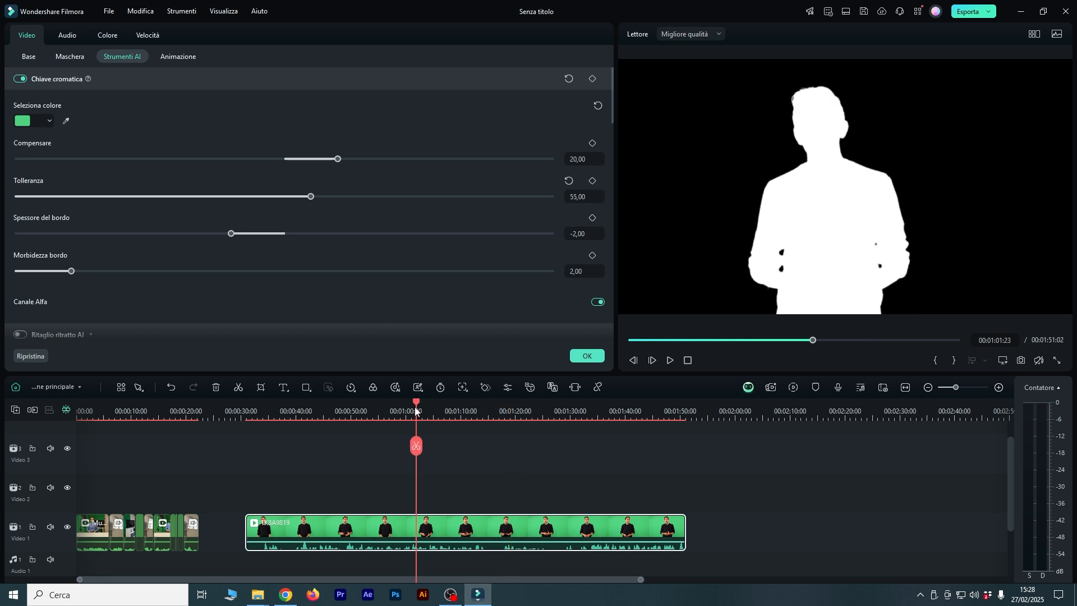
drag(415, 410, 406, 410)
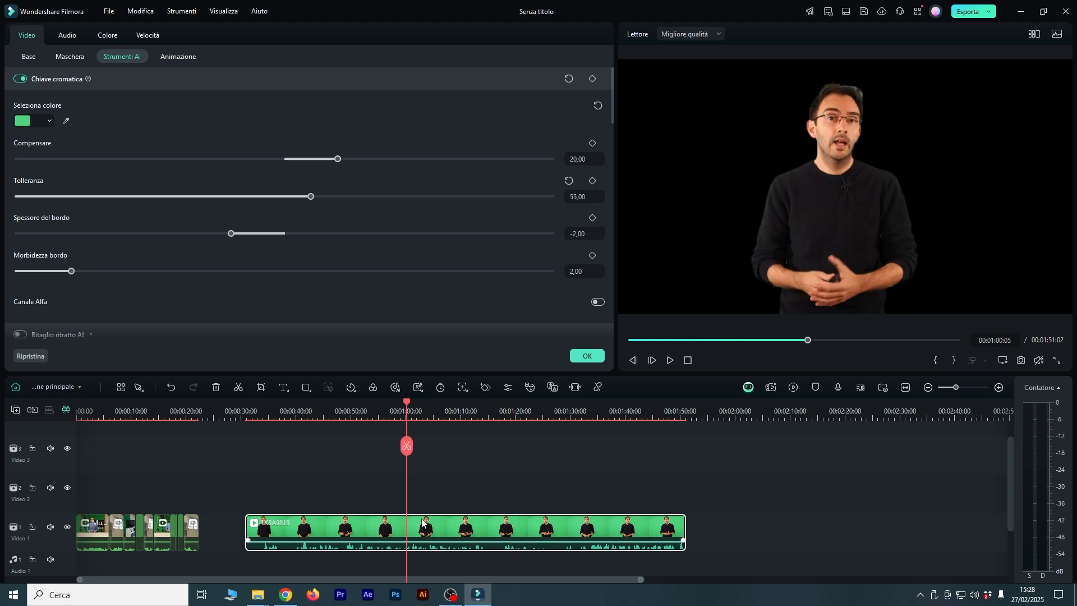
Move the keyed clip 1K8A9819 up to the Video 2 track.
drag(438, 520, 436, 505)
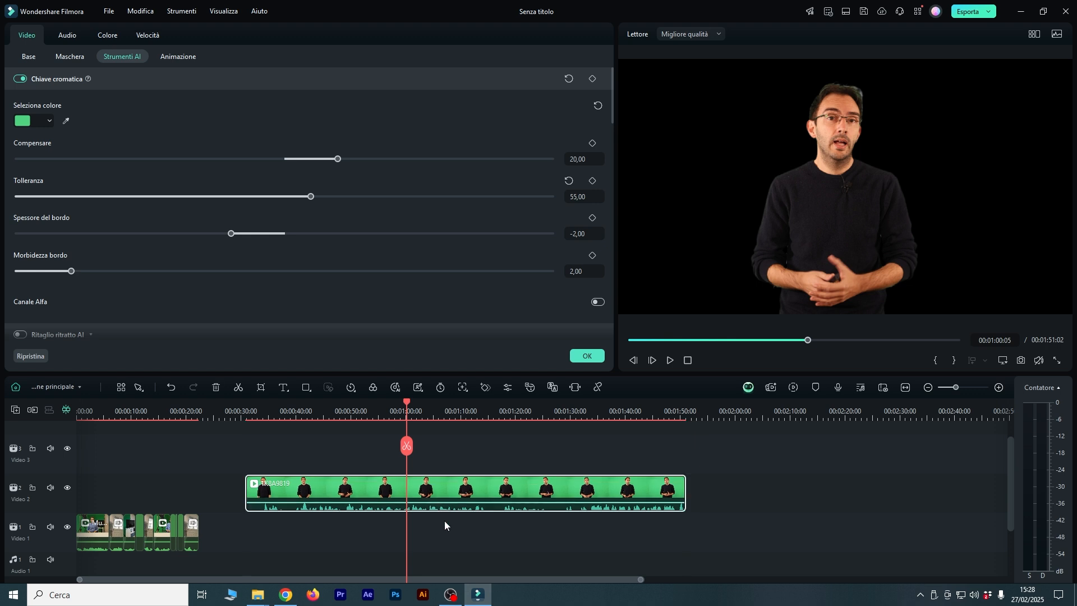
click(421, 533)
click(468, 538)
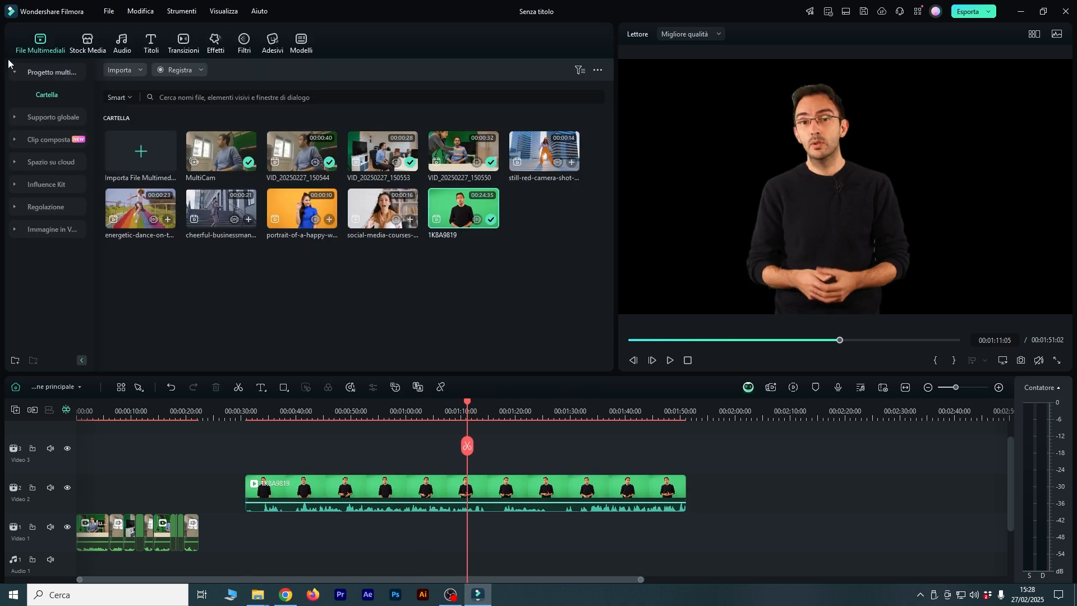
Search the stock media for "landscape" and place the forest background beneath the keyed clip on Video 1.
click(82, 44)
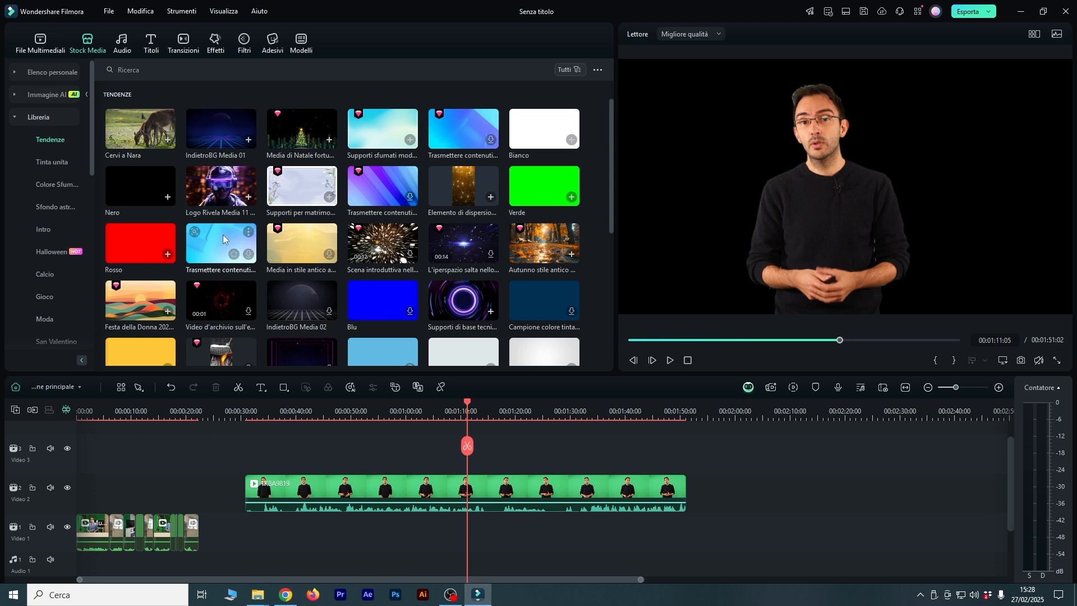
scroll(222, 240, down, 3)
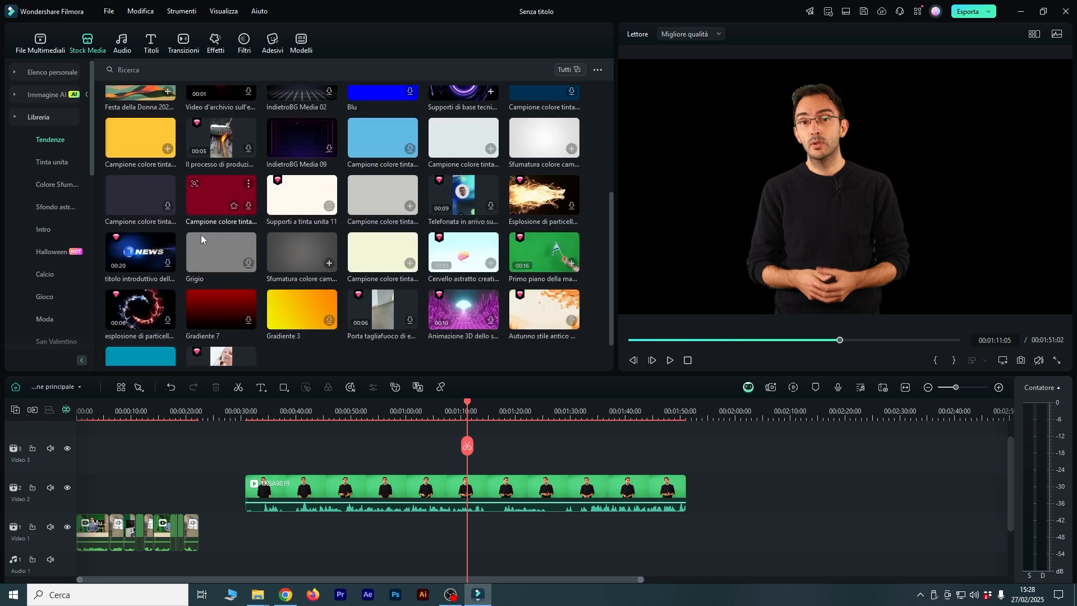
scroll(200, 235, up, 4)
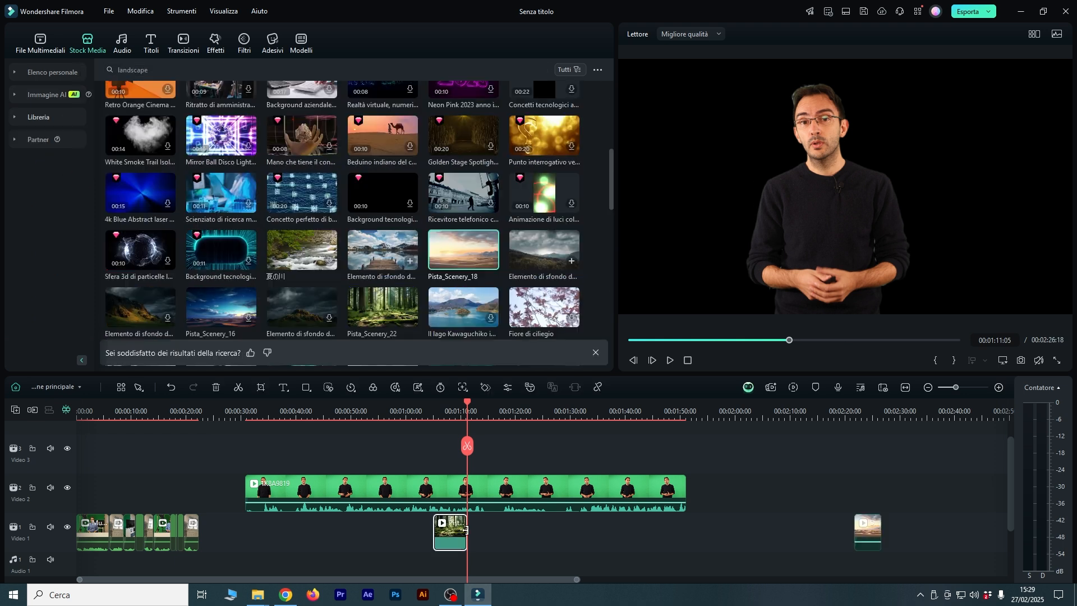
drag(466, 529, 527, 526)
click(459, 405)
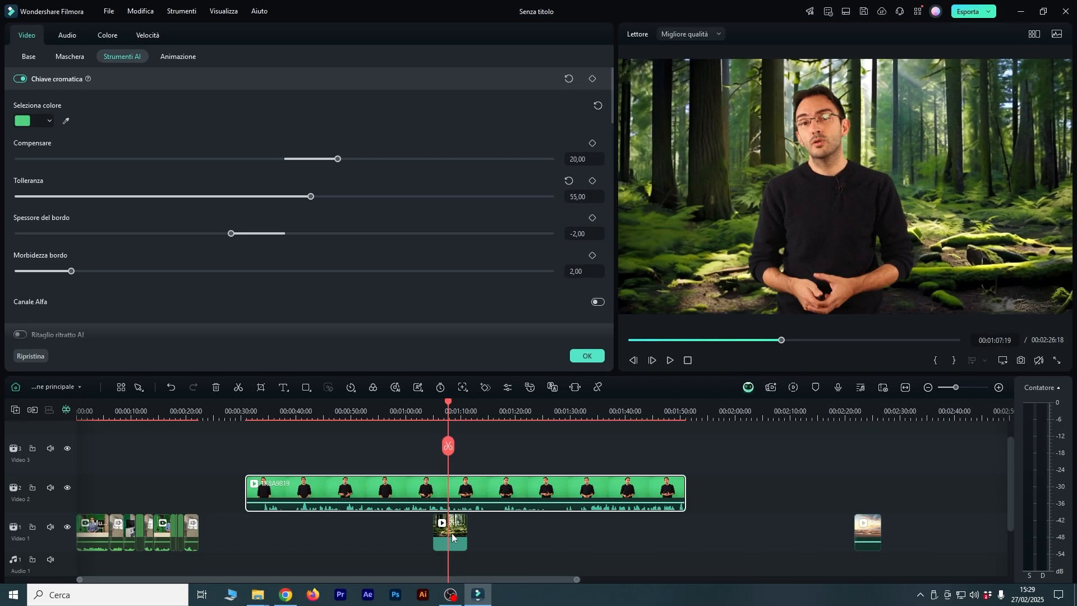
Move the forest background away to the end of Video 1 and place the desert background beneath the keyed clip.
drag(452, 531, 812, 532)
drag(732, 534, 325, 533)
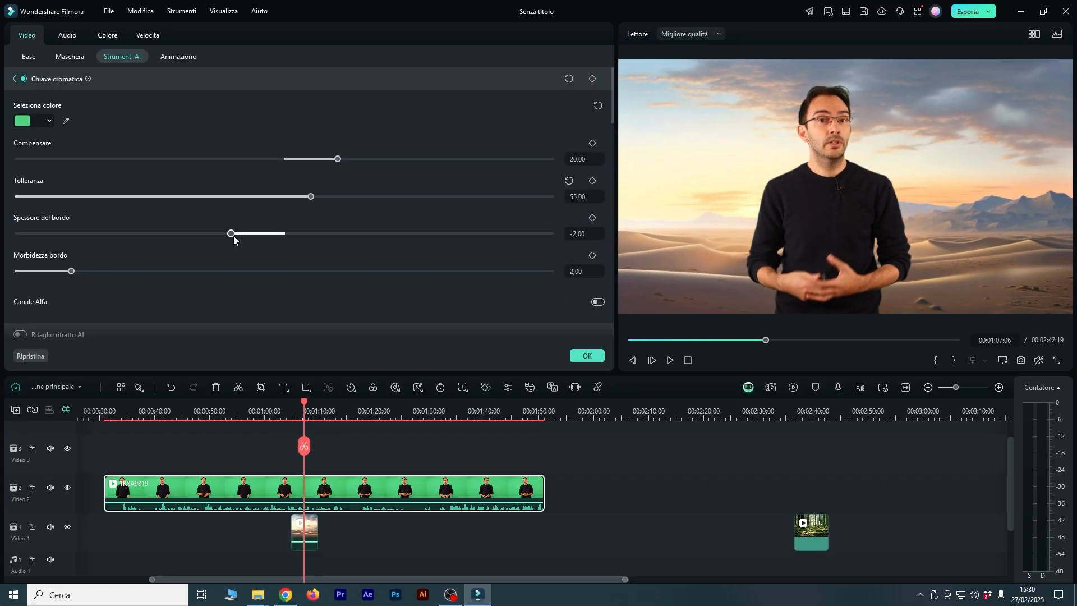
drag(232, 233, 174, 245)
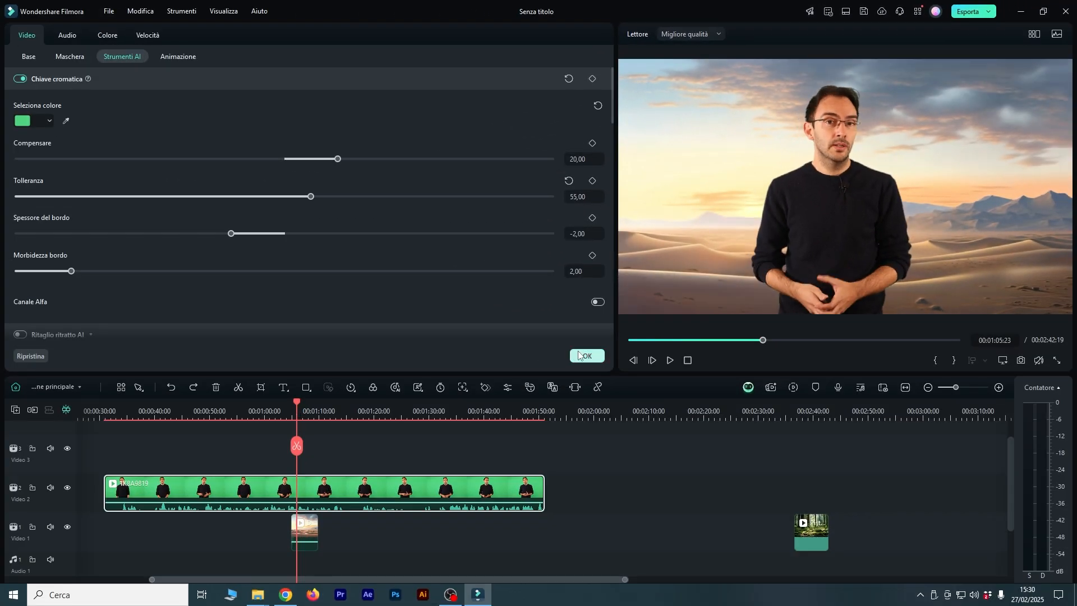
click(575, 372)
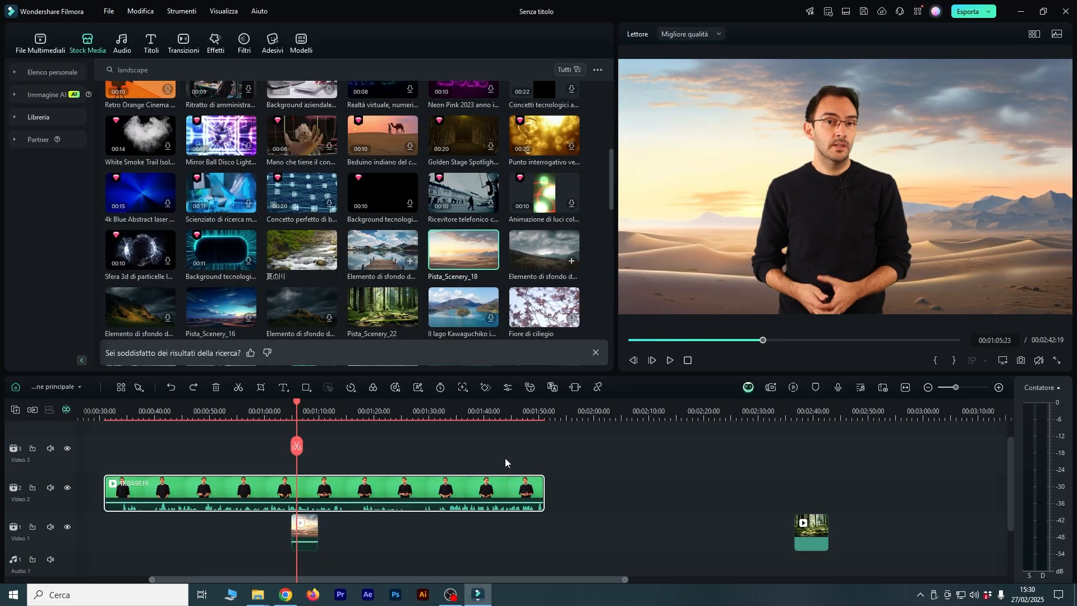
Add the portrait clip with the orange backdrop to Video 2 after the keyed clip, keeping the project settings of 1920 x 1080 25fps.
click(131, 50)
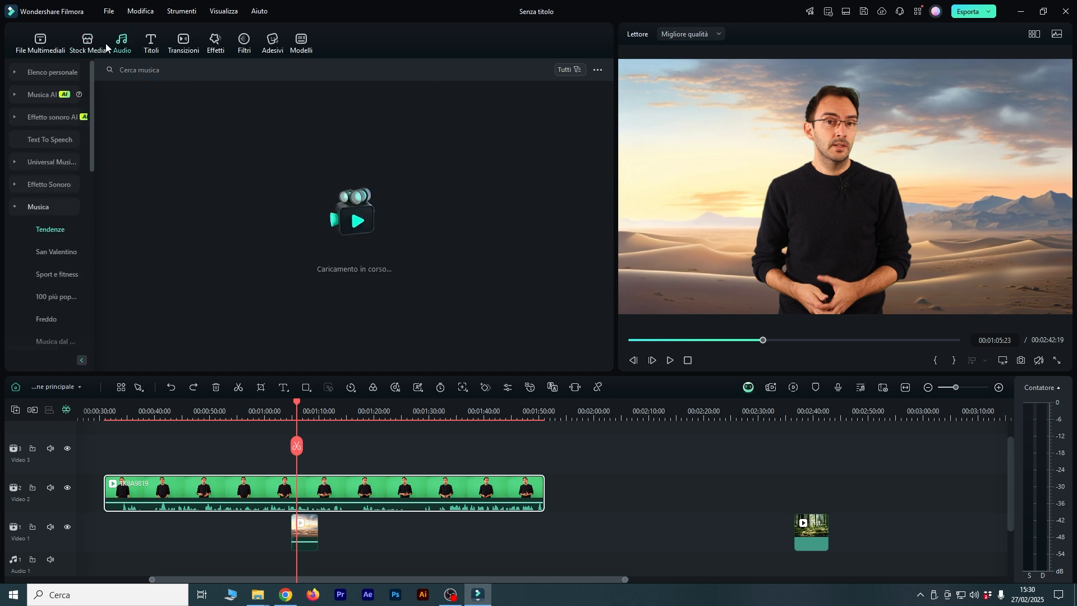
click(89, 45)
click(40, 42)
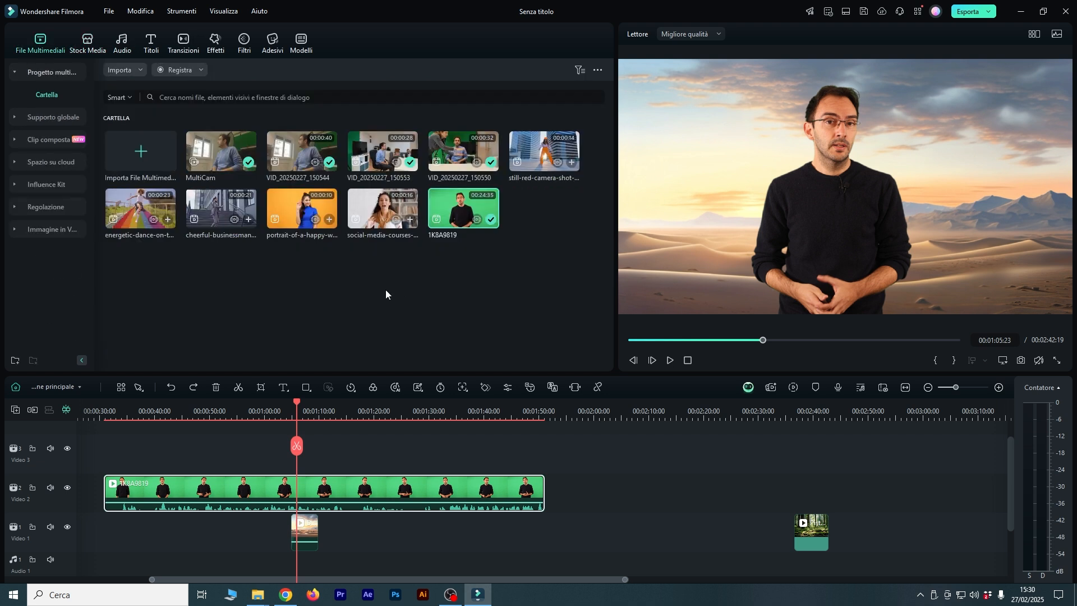
drag(301, 208, 584, 497)
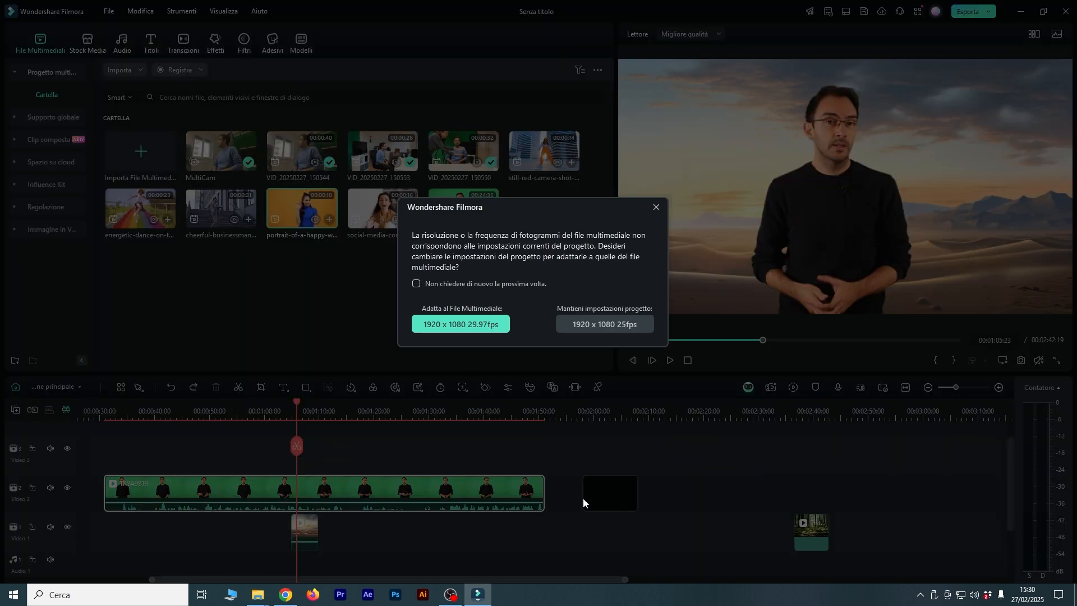
click(567, 329)
click(604, 415)
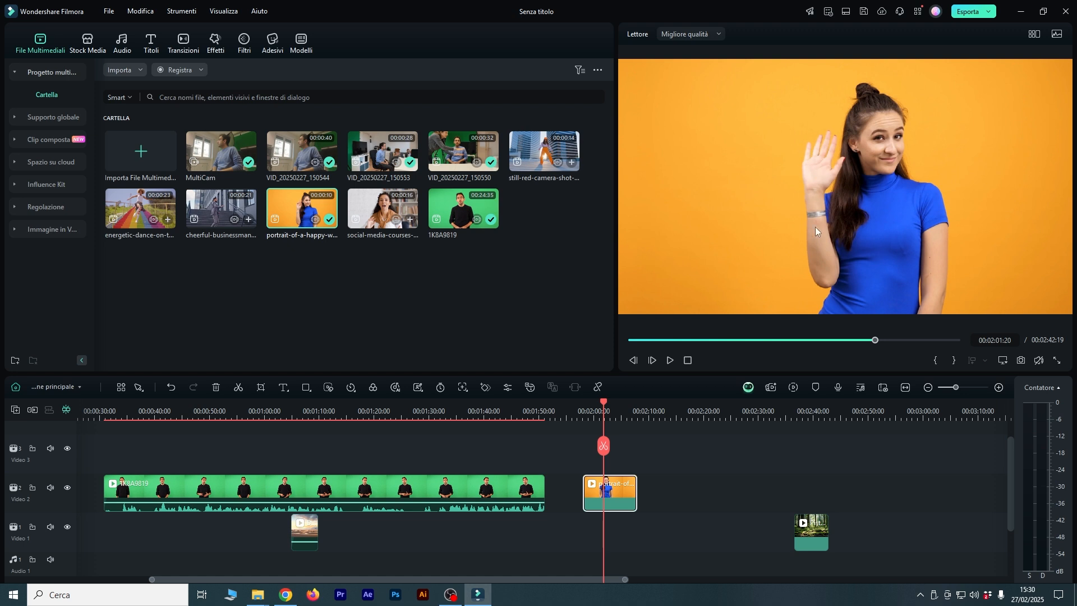
drag(604, 403, 605, 402)
Try the chroma key on the portrait clip, sampling its orange backdrop as the key colour.
double_click(599, 488)
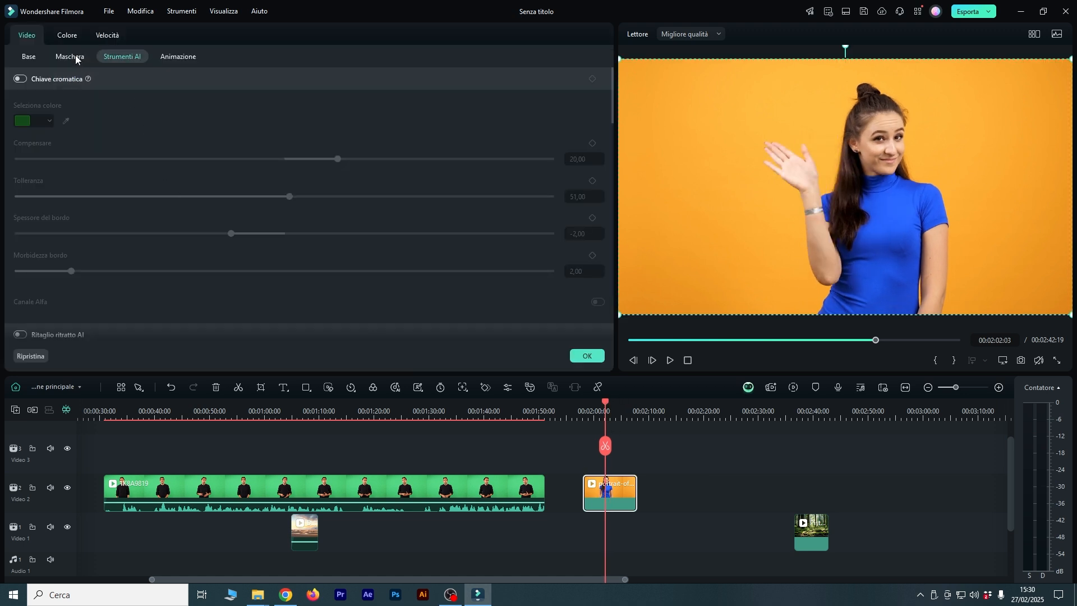
click(21, 79)
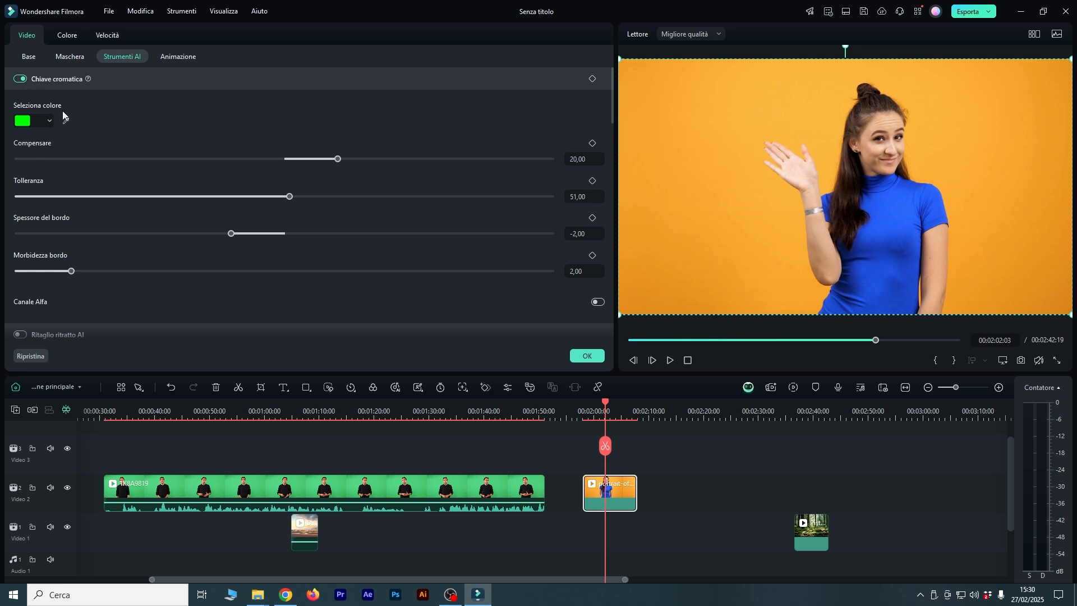
click(66, 121)
click(808, 72)
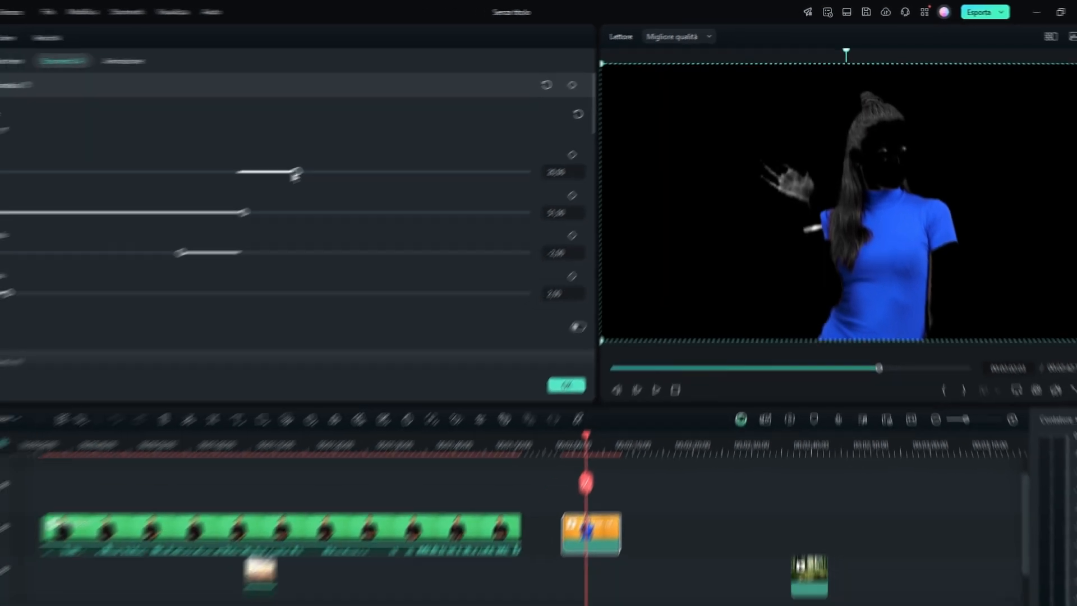
Try to refine the portrait clip's key with Compensare at 100 and the tolerance at 49.
drag(244, 213, 285, 199)
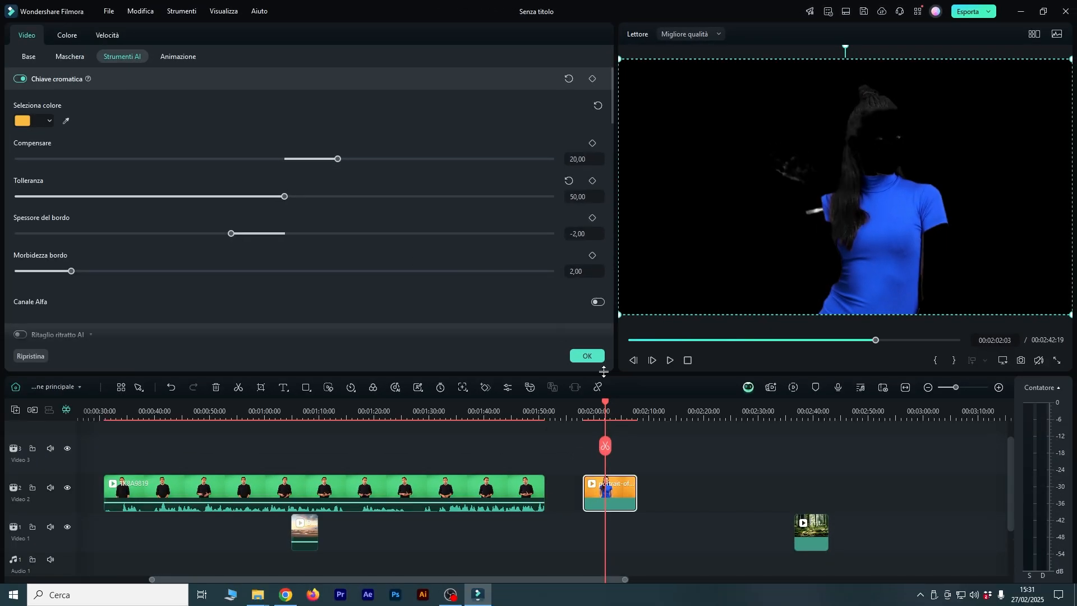
drag(603, 403, 596, 402)
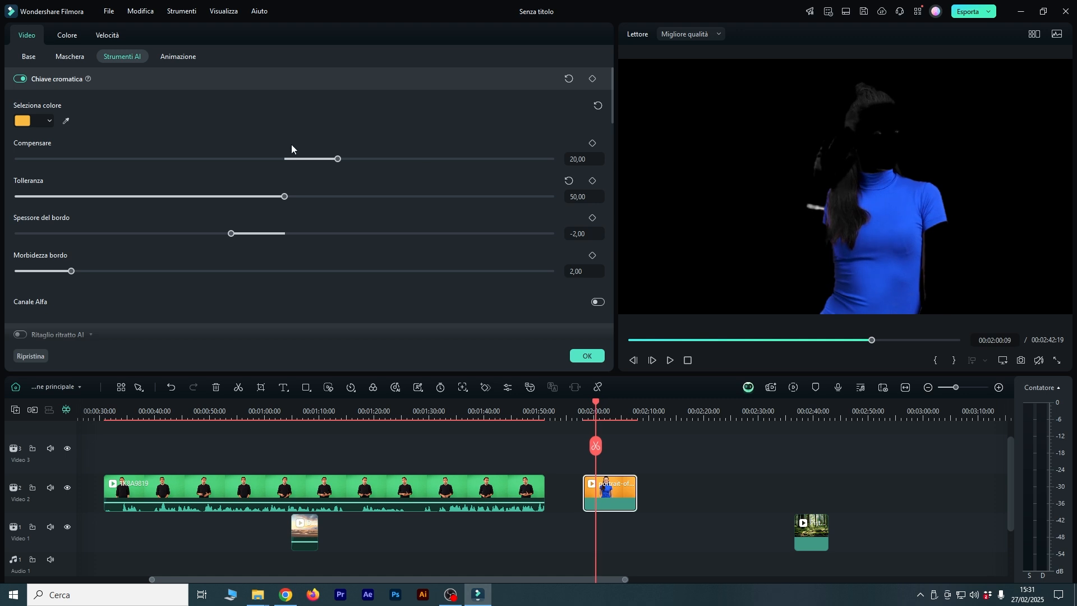
drag(331, 160, 555, 160)
mouse_move(286, 197)
mouse_down()
mouse_move(336, 199)
mouse_move(279, 198)
mouse_up()
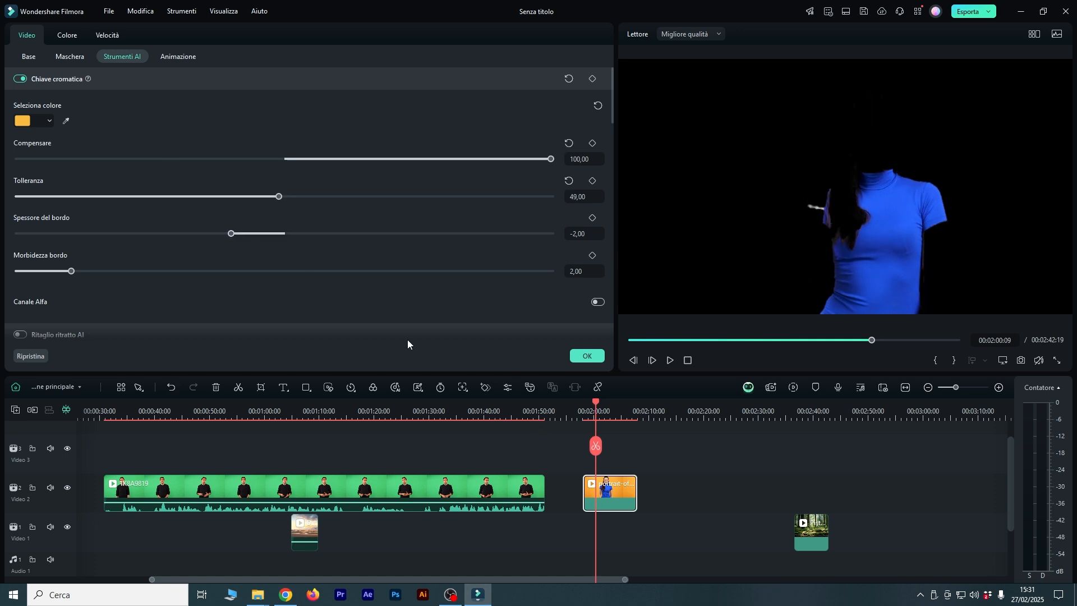
Delete the forest background from the timeline and turn off the chroma key on the portrait clip.
drag(821, 536, 595, 536)
key(Delete)
click(620, 504)
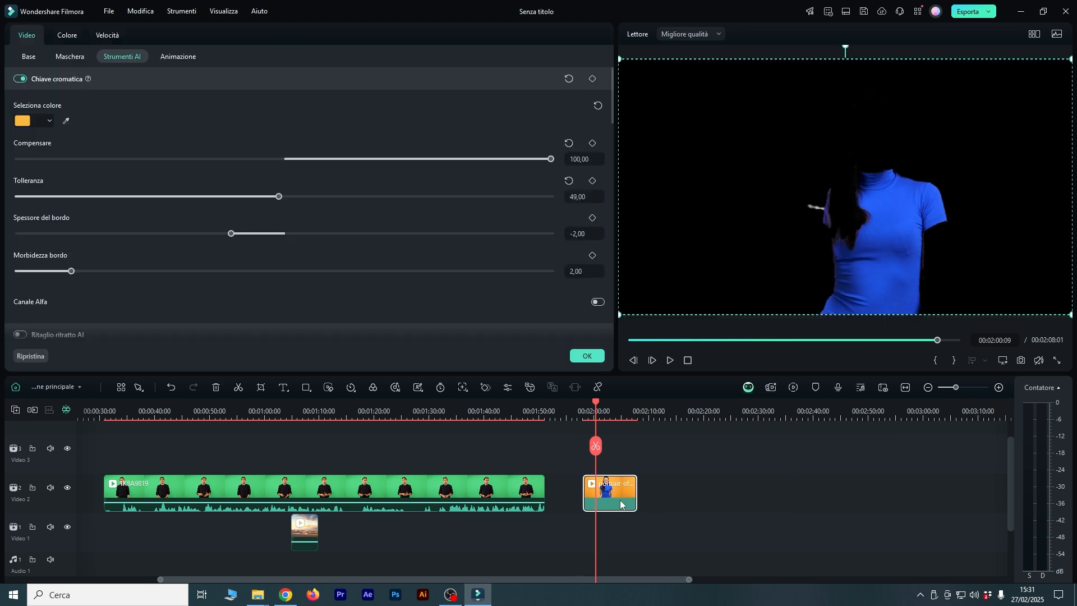
click(21, 79)
Add the social-media-courses clip and the still-red-camera dancer clip to Video 2 after the portrait clip.
click(685, 476)
click(410, 219)
click(571, 163)
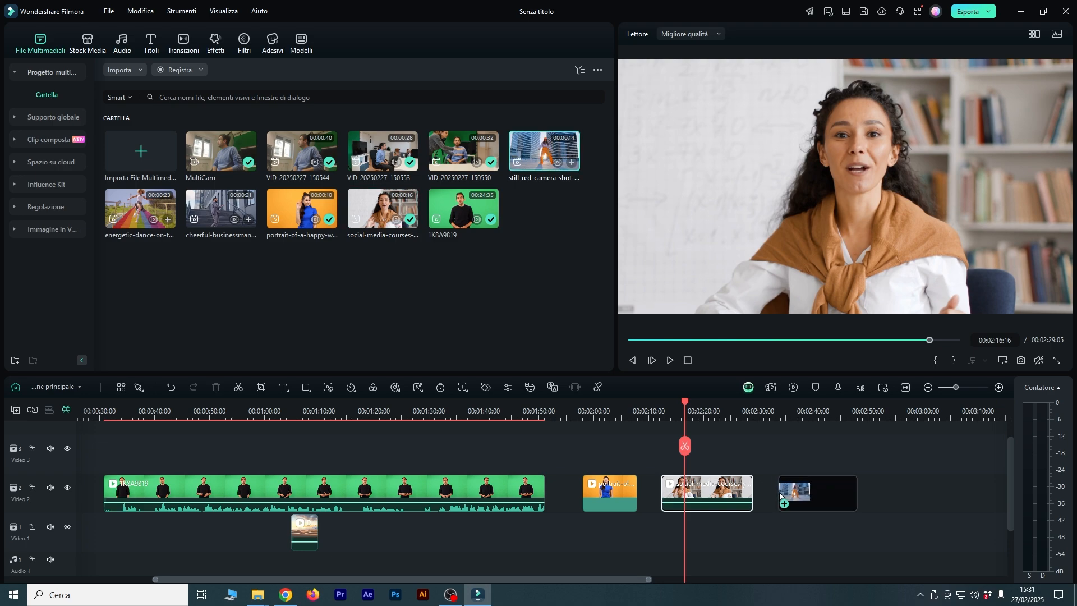
click(607, 325)
drag(597, 577, 677, 564)
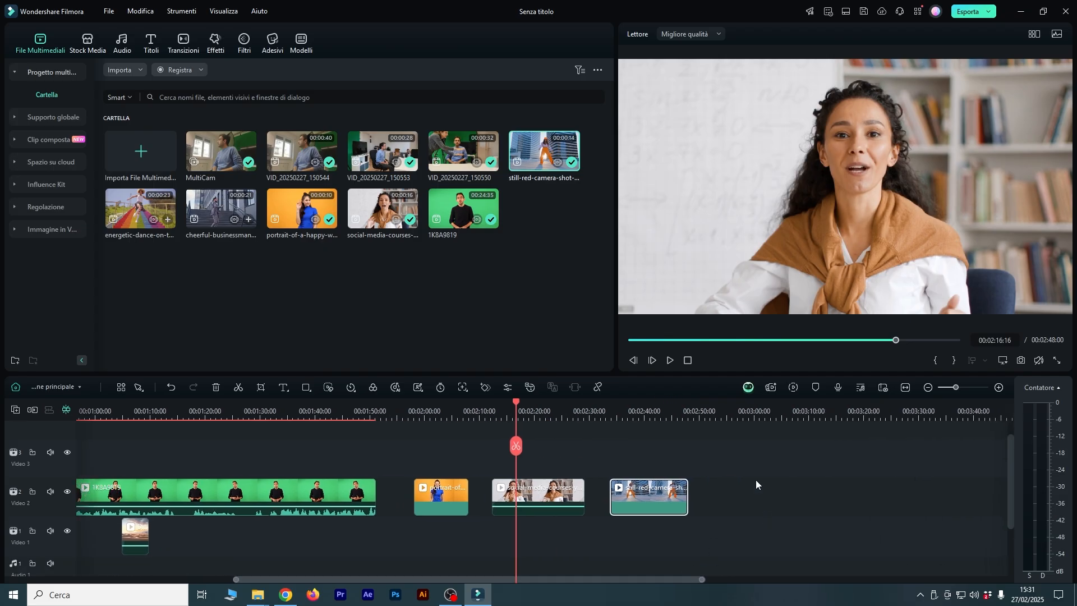
Turn on Ritaglio ritratto AI for the portrait clip with the orange backdrop.
click(436, 411)
click(446, 507)
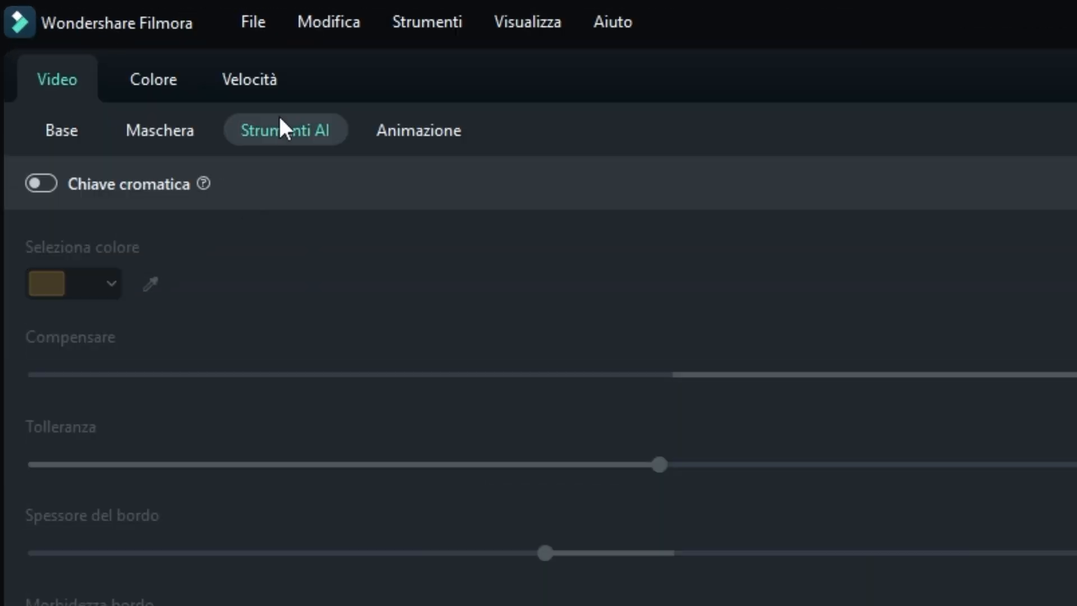
scroll(56, 201, down, 3)
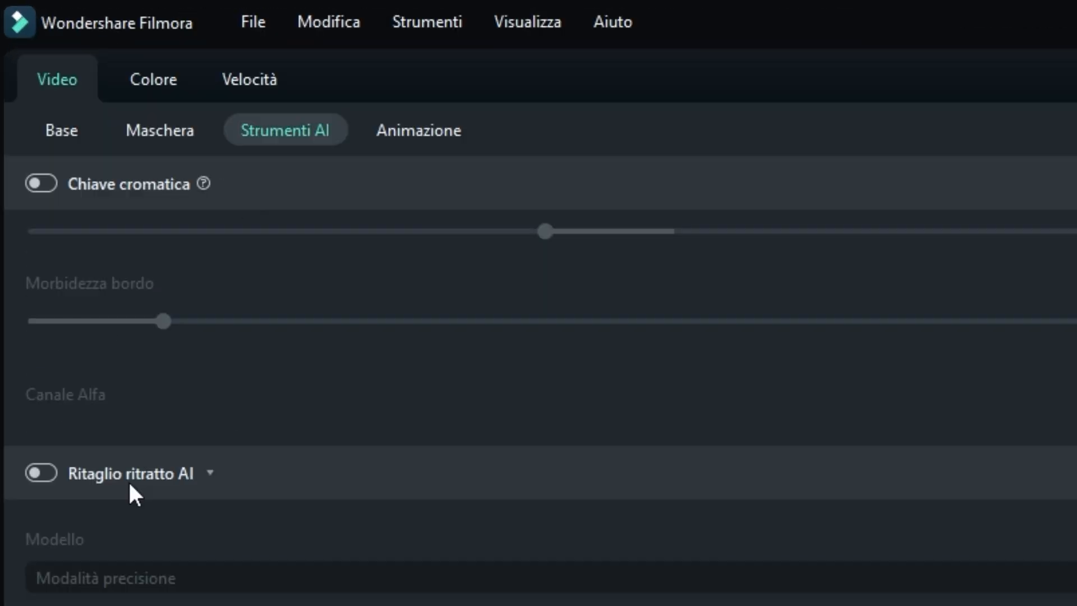
scroll(105, 486, down, 1)
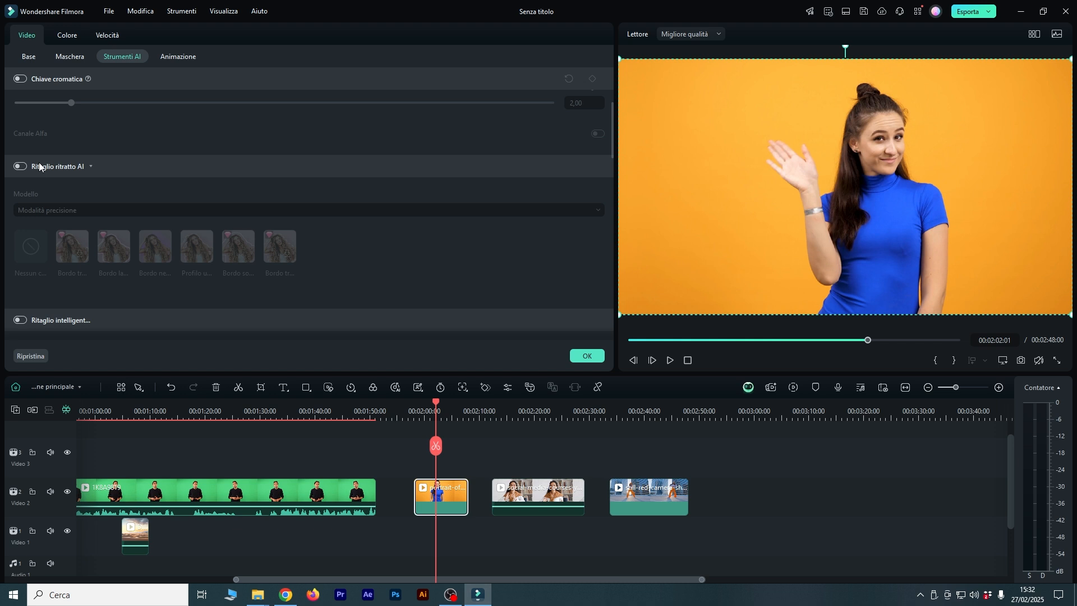
click(22, 167)
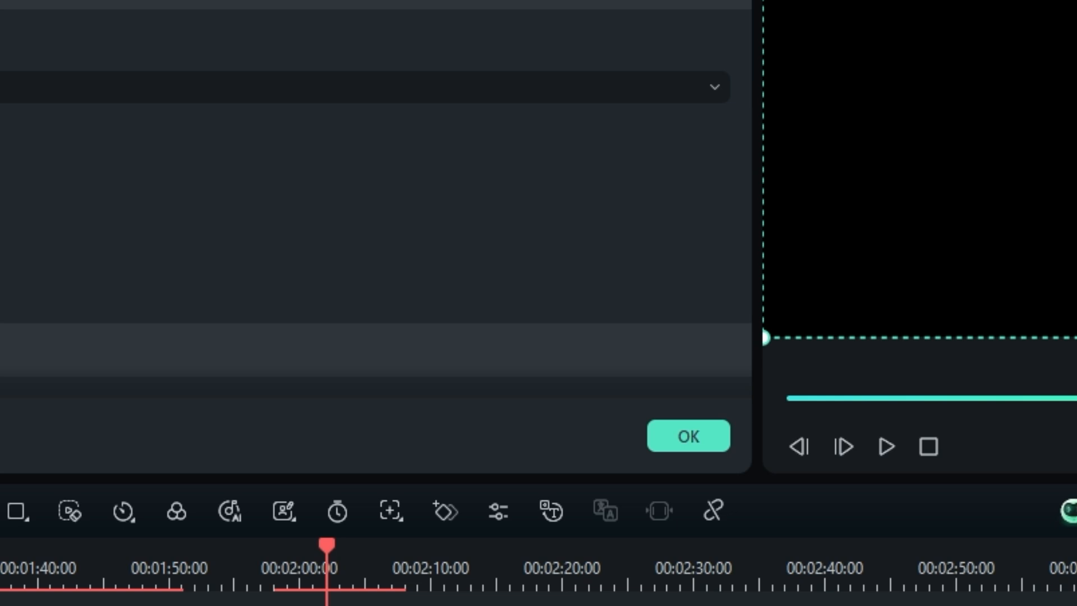
Play back the portrait clip's AI cutout to check how cleanly the woman is separated from the background.
drag(332, 556, 299, 563)
key(space)
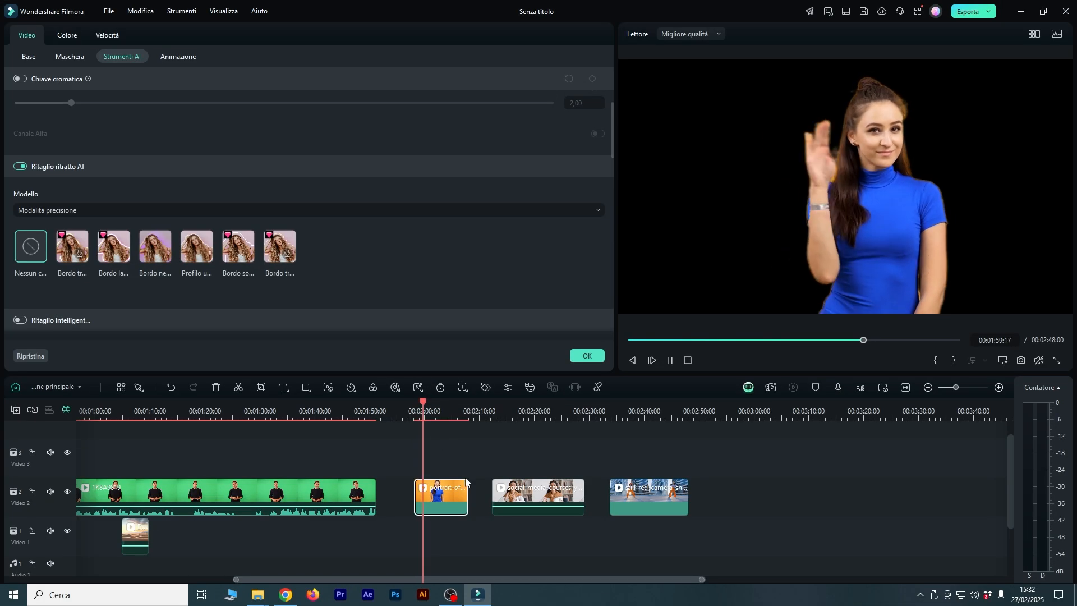
key(space)
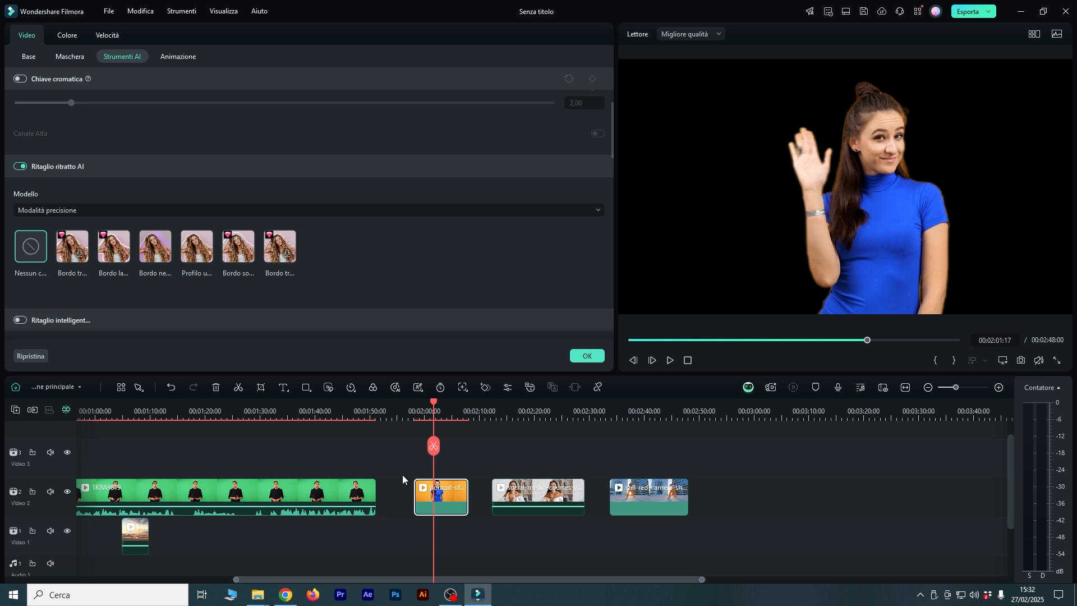
drag(434, 401, 447, 406)
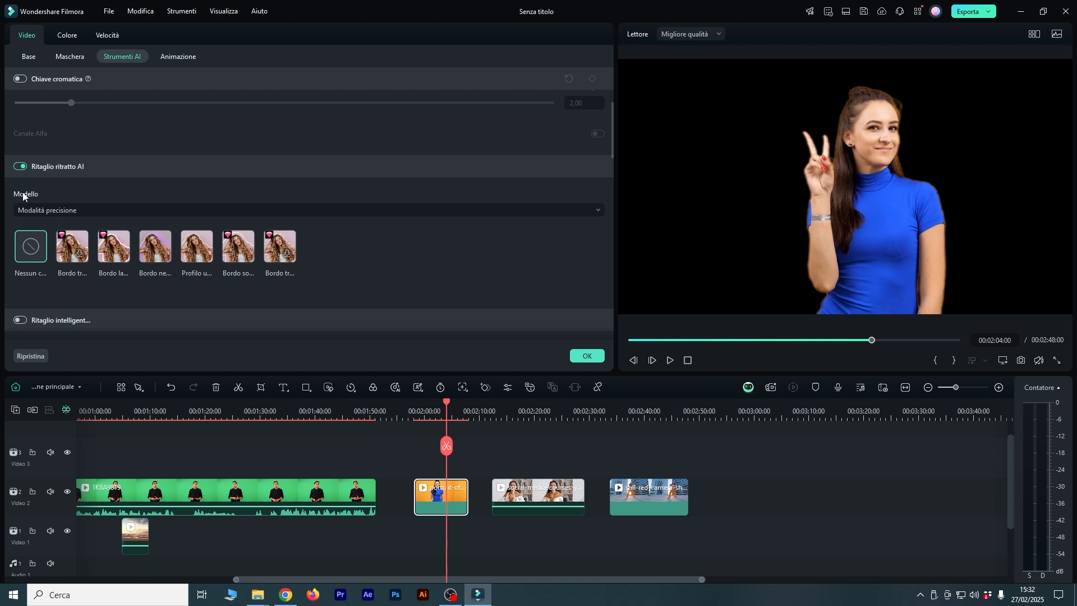
Look over the Modello choices and border styles offered for the portrait clip's AI cutout.
click(90, 211)
click(91, 211)
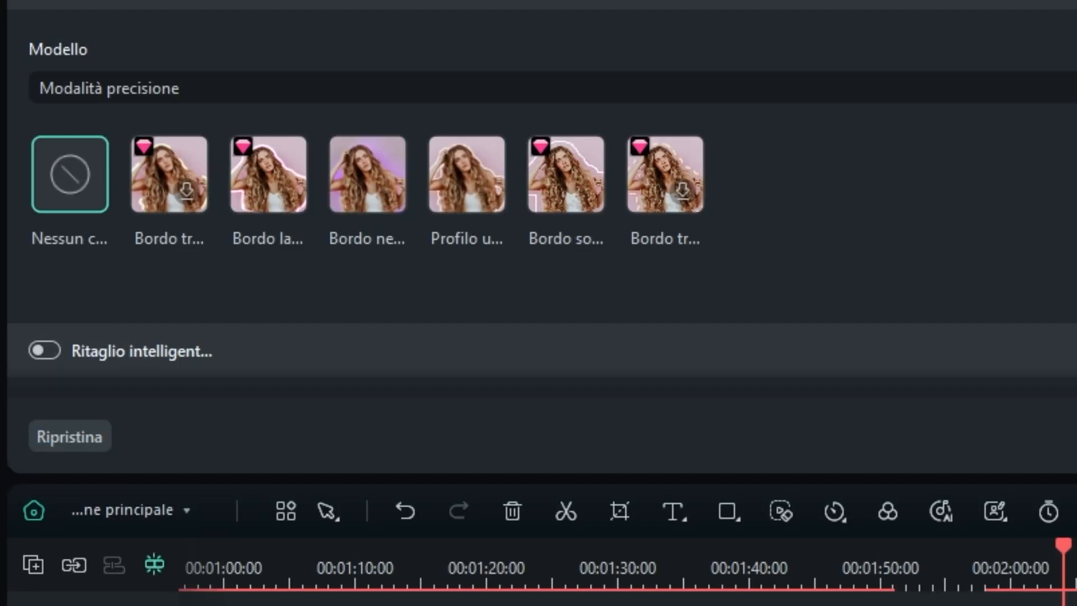
click(381, 185)
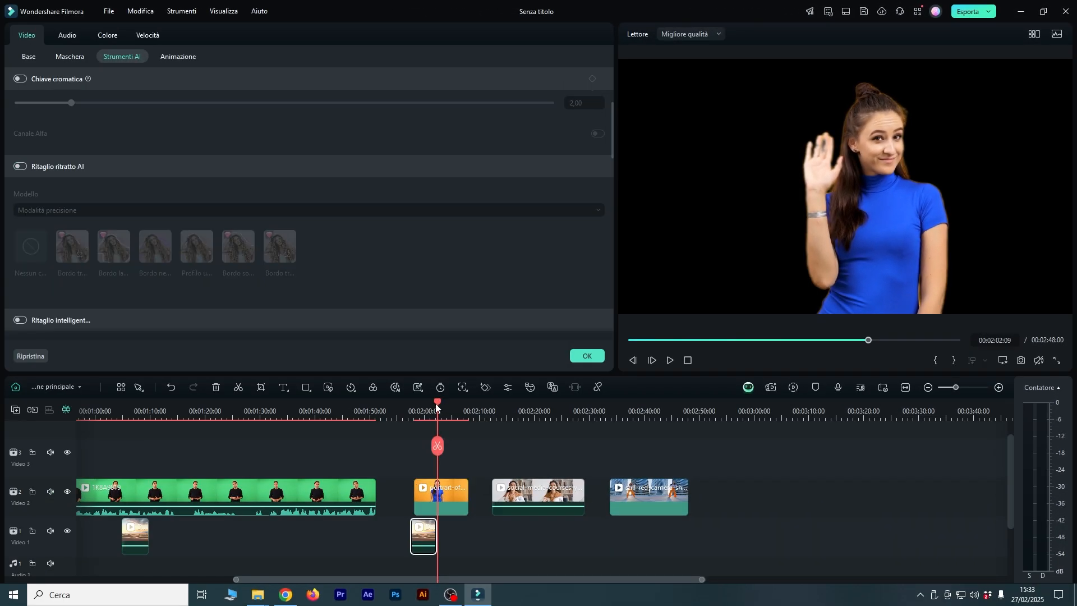
Align the desert background on Video 1 with the start of the portrait clip and check both desert composites.
drag(435, 406, 427, 410)
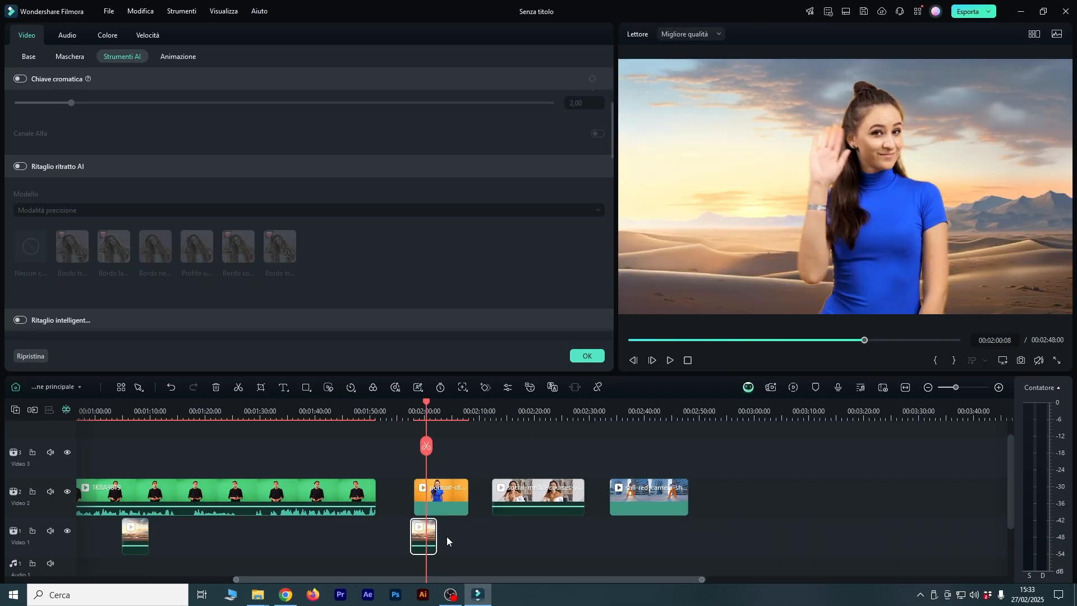
drag(420, 533, 423, 534)
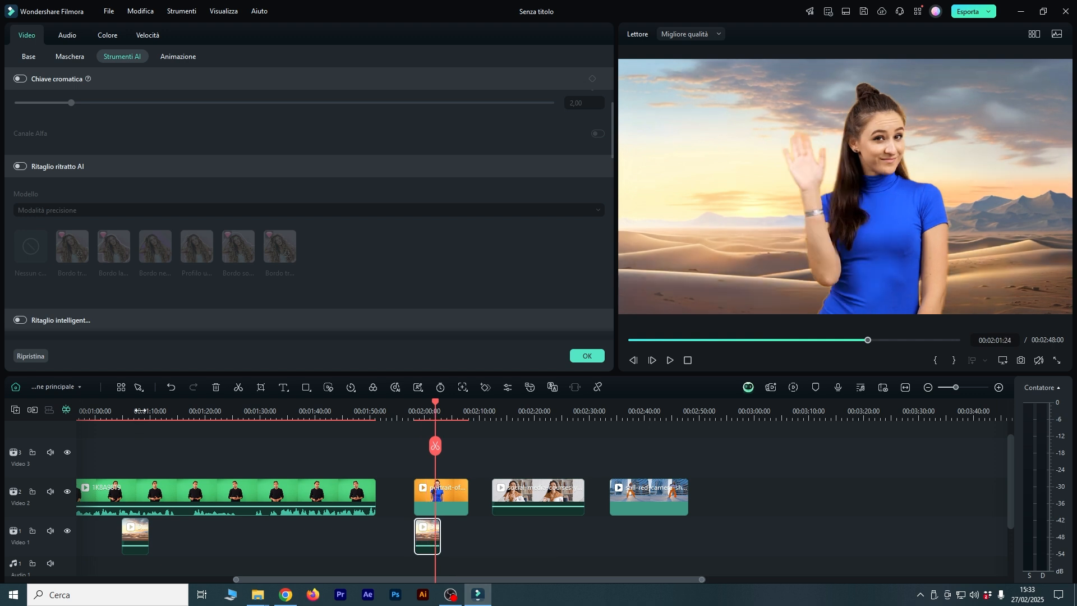
click(140, 411)
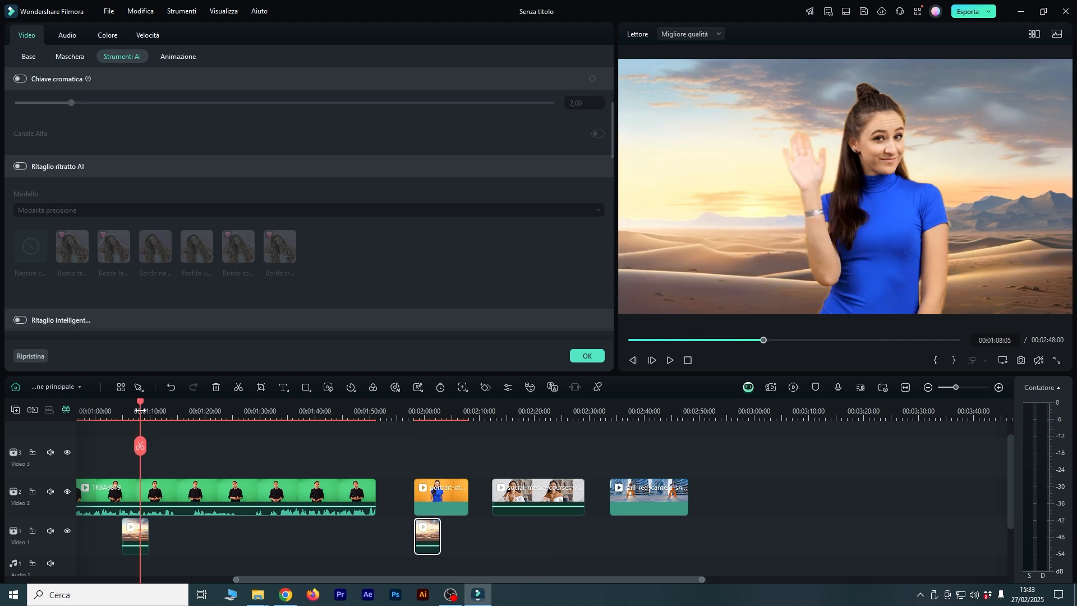
click(428, 413)
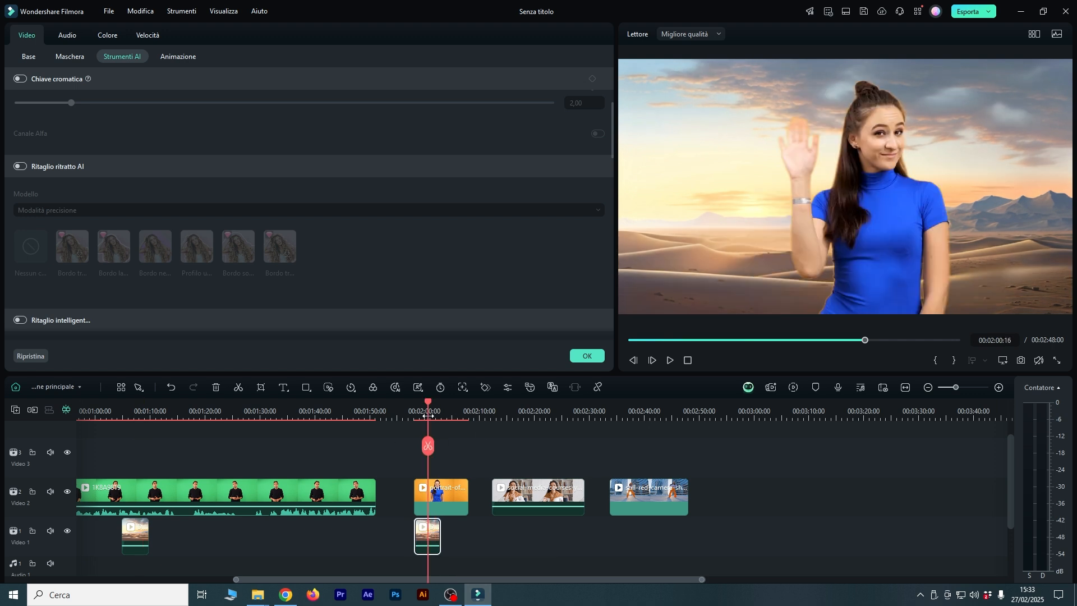
Turn on Ritaglio ritratto AI for the still-red-camera dancer clip and preview the processed cutout.
click(632, 413)
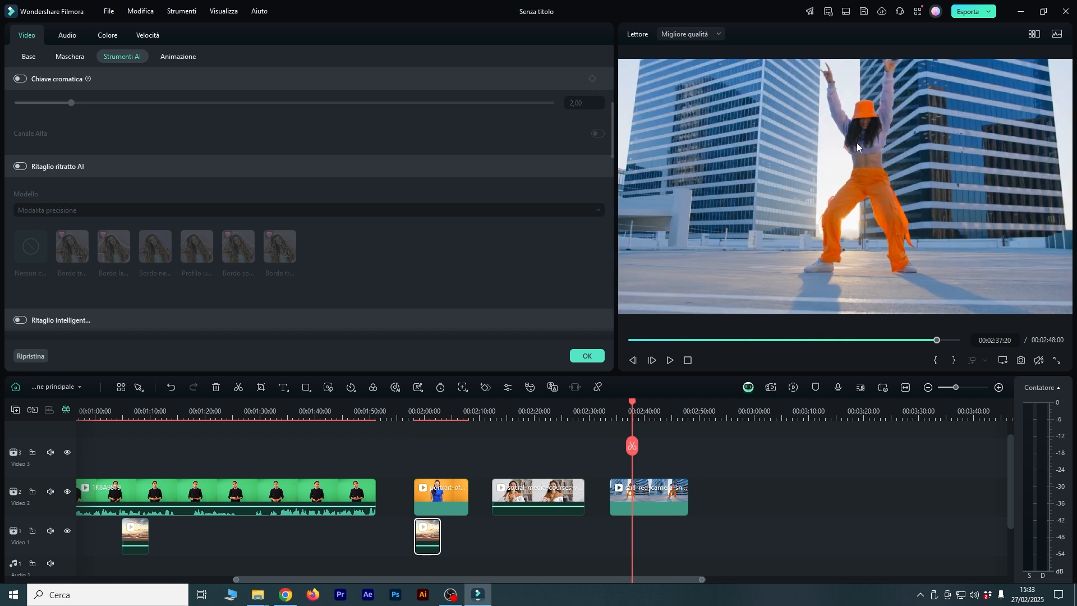
click(653, 498)
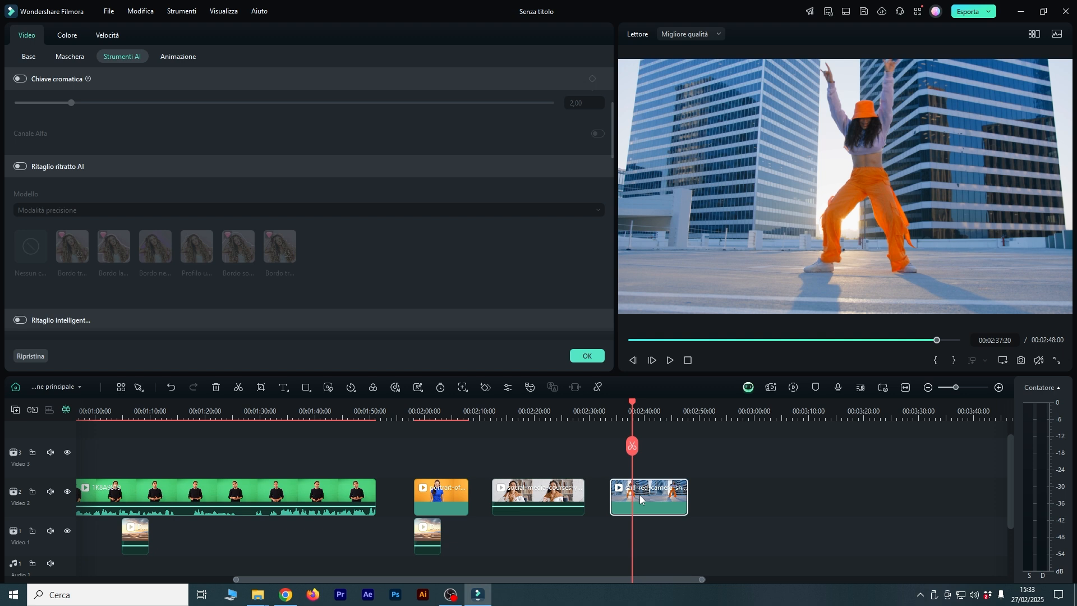
click(20, 167)
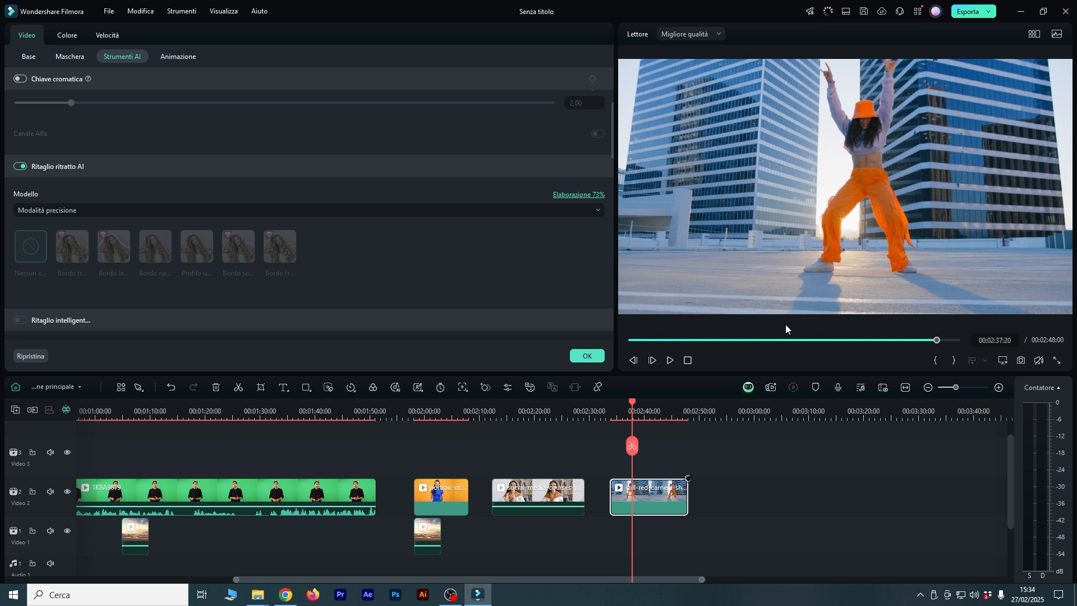
key(space)
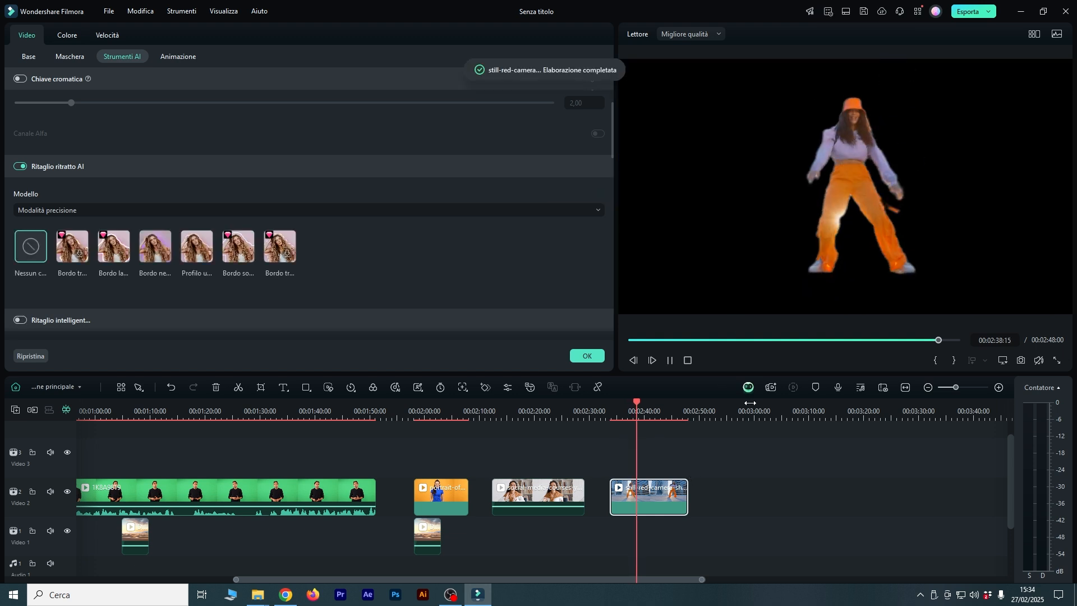
key(space)
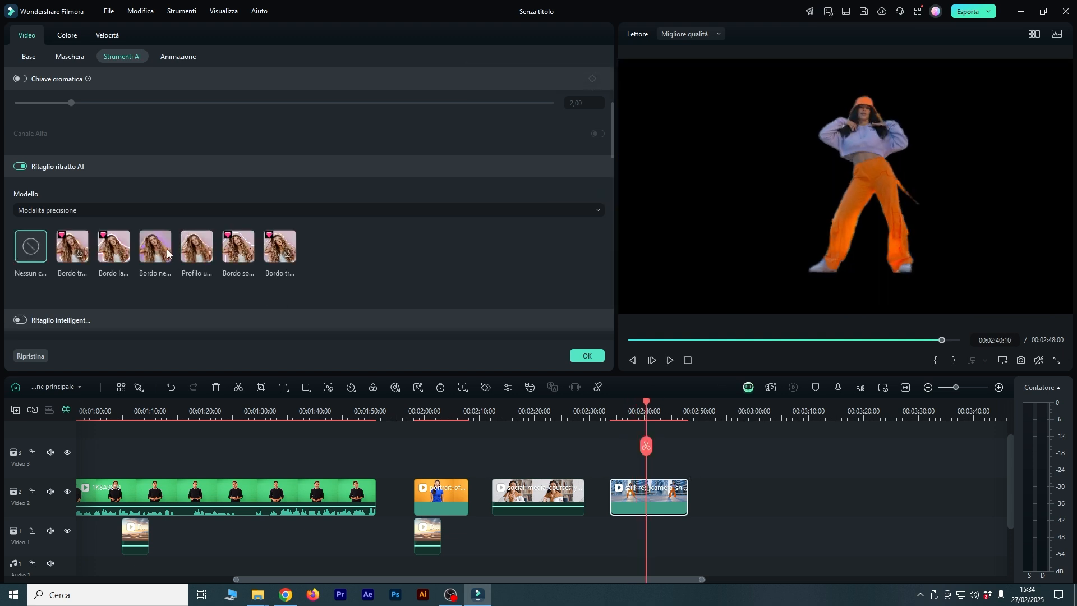
Try the neon border style on the dancer's cutout with Opacità at 66.
click(157, 250)
key(space)
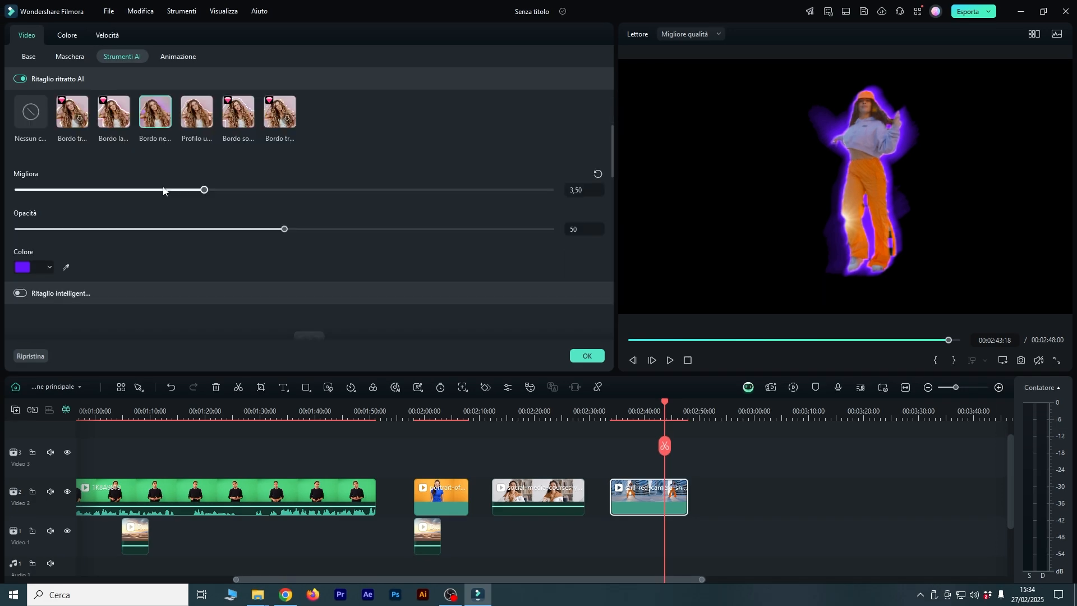
drag(285, 229, 370, 230)
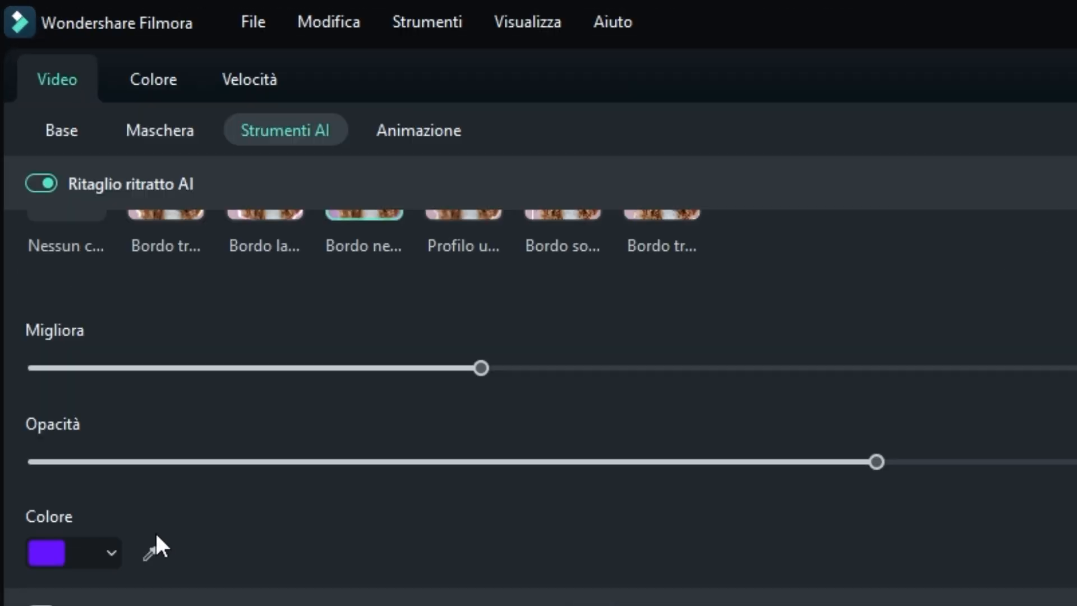
Give the dancer's cutout the Profilo outline style with a magenta Inizio and light blue Fine colour, adjusting border thickness and softness.
scroll(476, 322, up, 2)
click(478, 328)
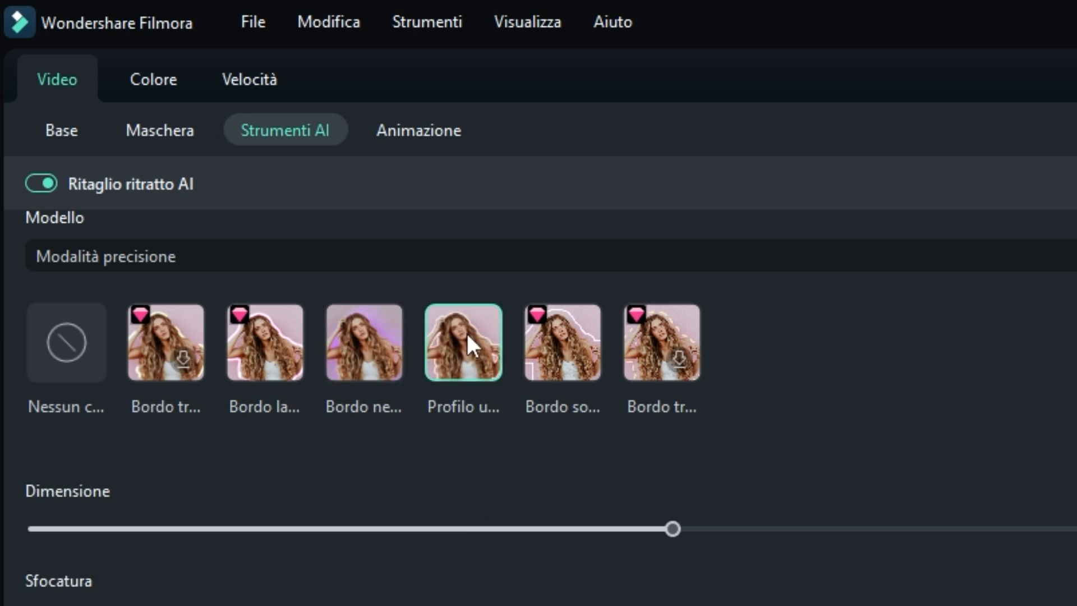
scroll(451, 527, down, 4)
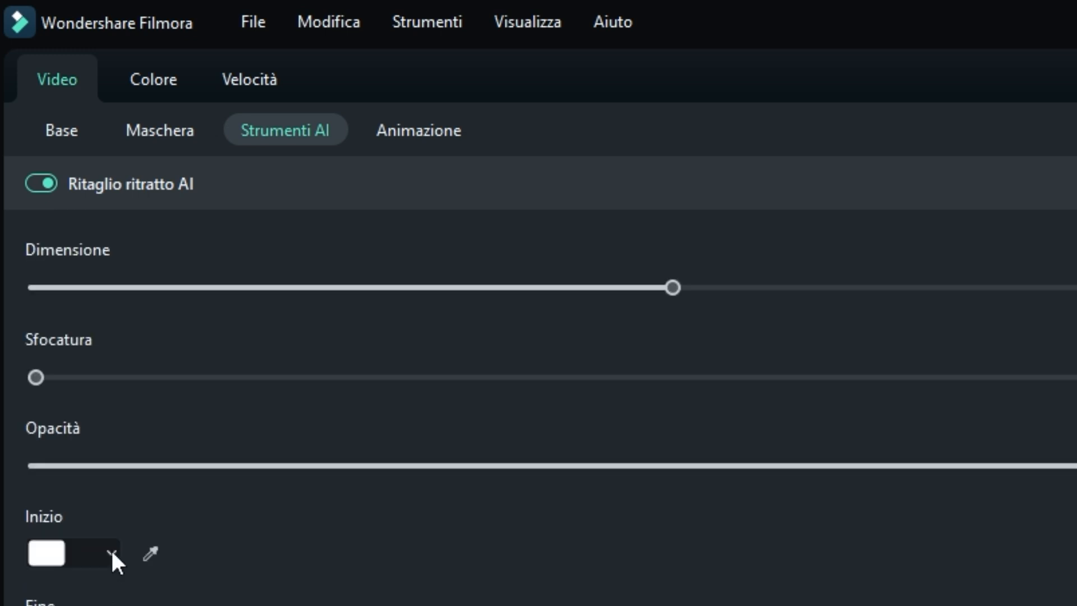
click(111, 554)
click(100, 605)
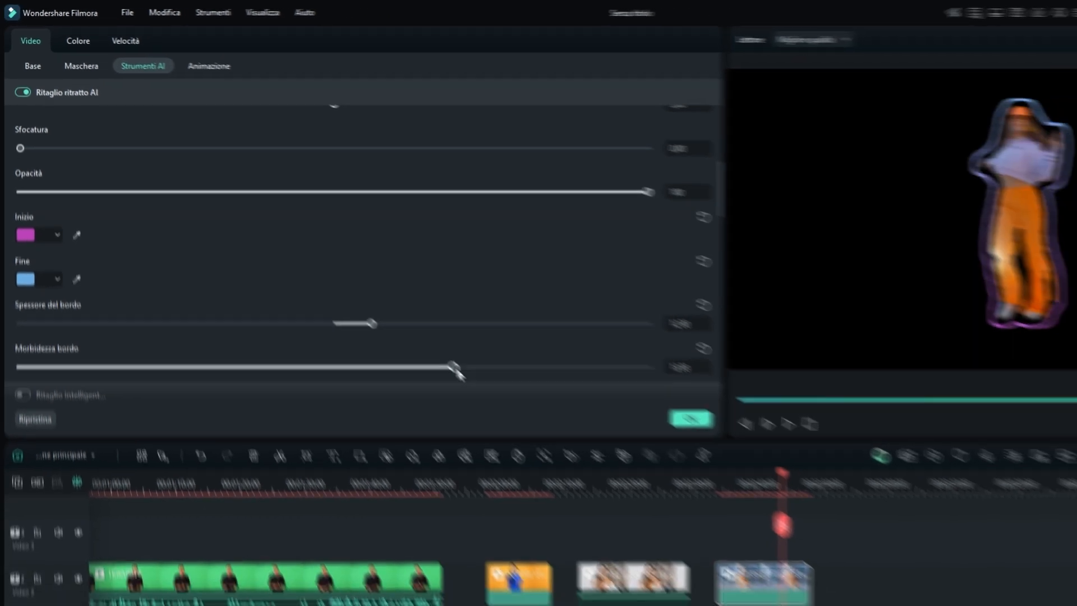
scroll(331, 218, up, 1)
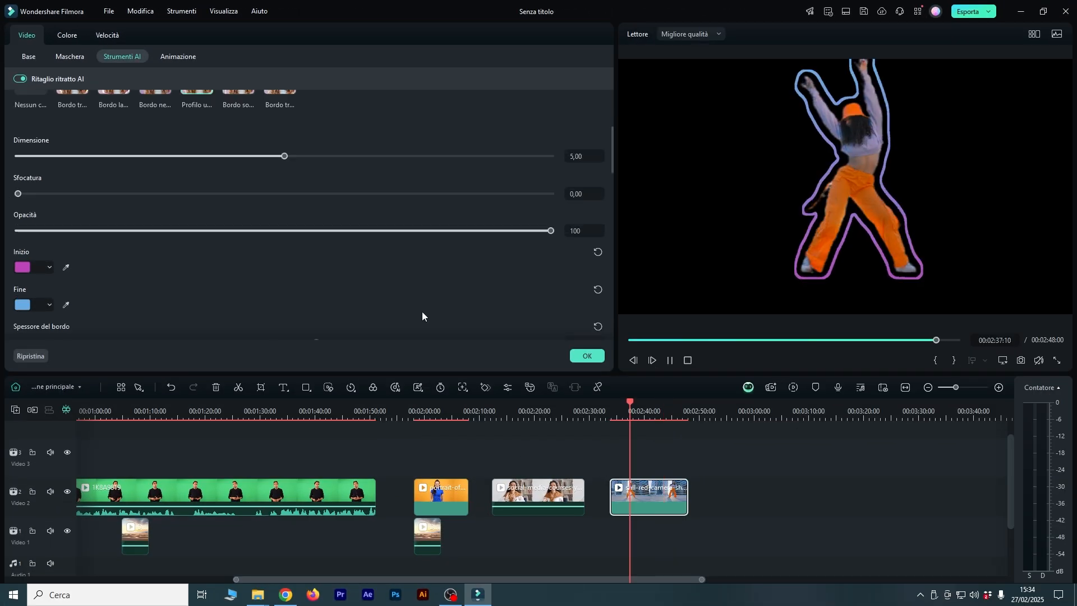
click(587, 355)
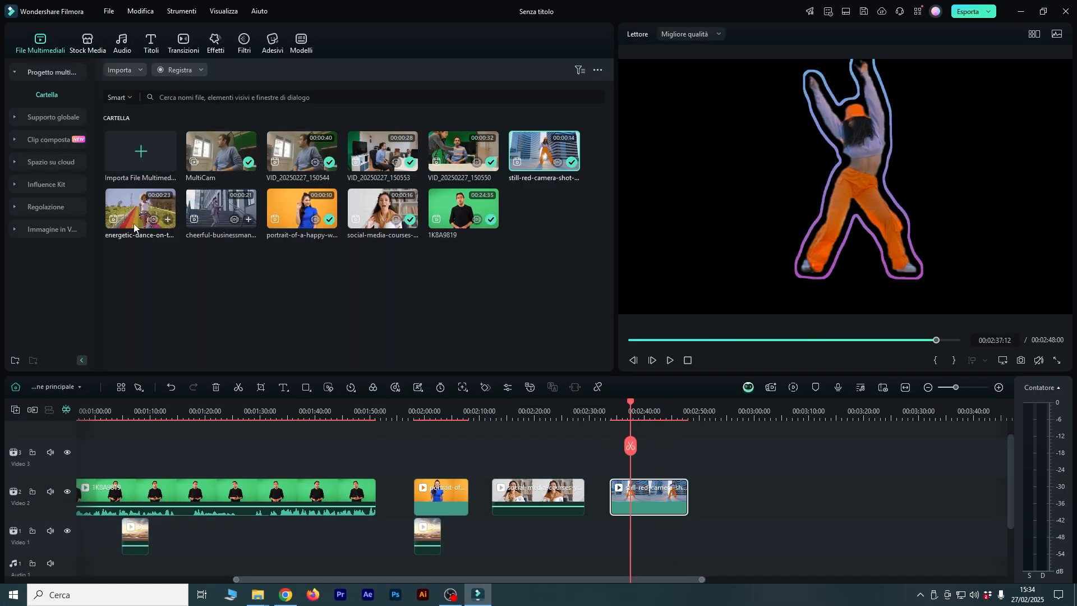
Place the purple-blue Sfondi di trasmissione stock background on Video 1 beneath the dancer clip and preview the composite.
click(84, 41)
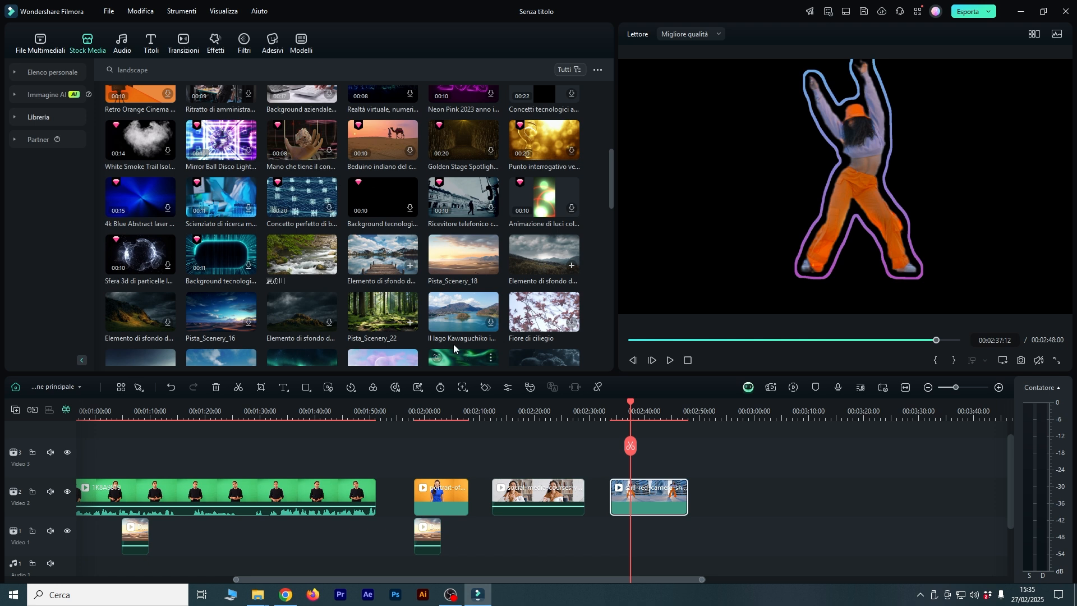
scroll(234, 271, up, 5)
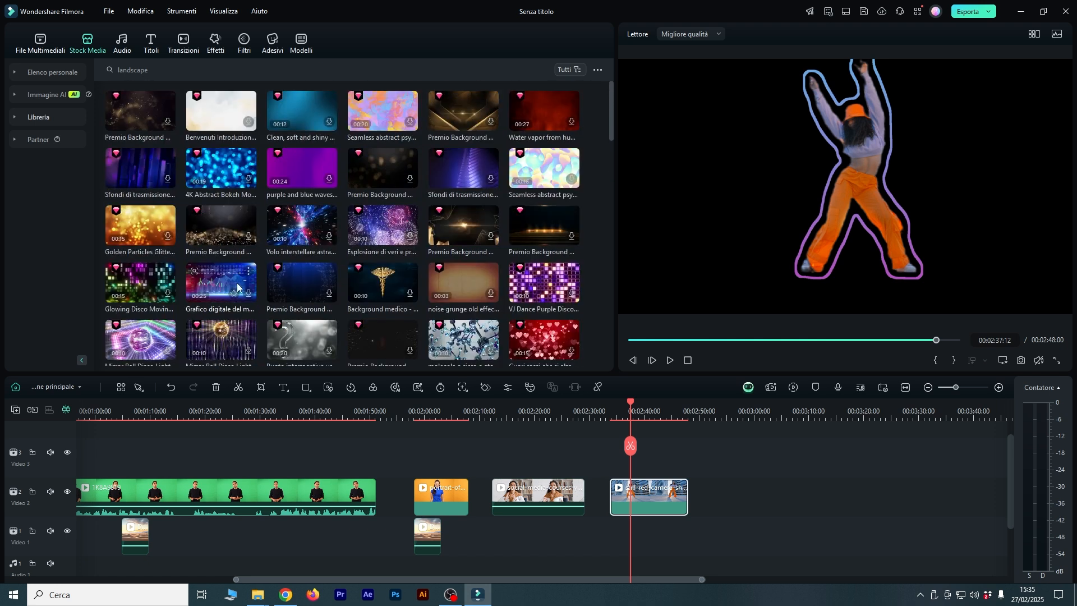
drag(463, 167, 628, 535)
key(space)
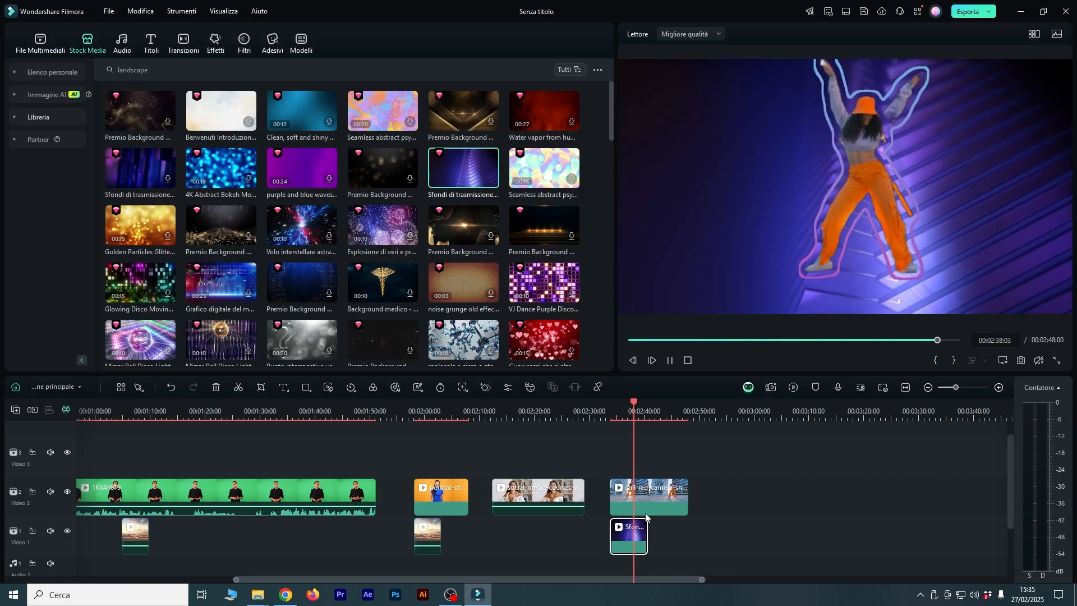
key(space)
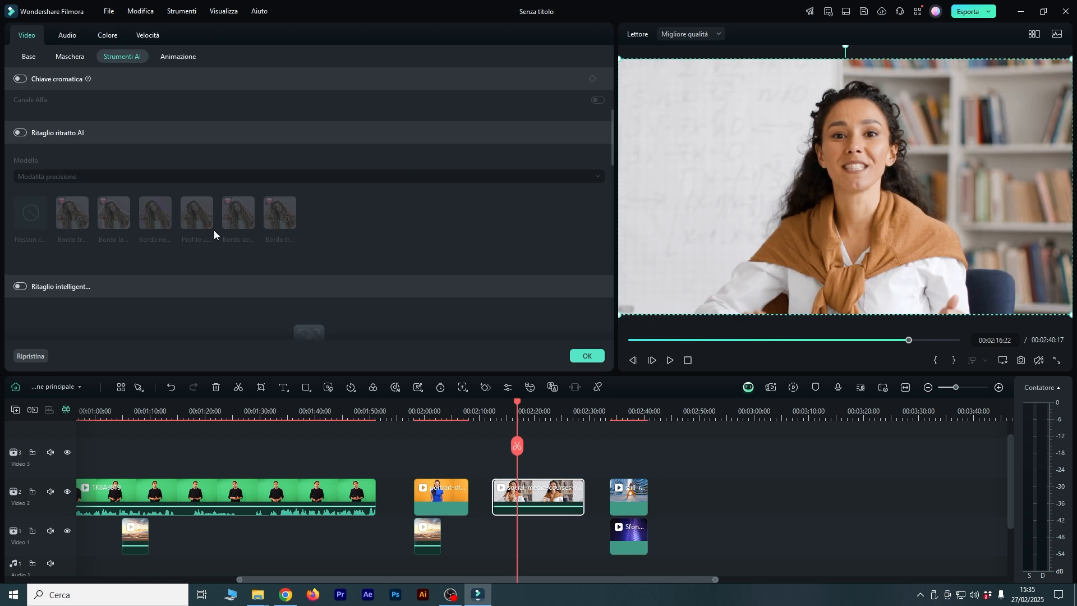
Turn on Ritaglio intelligente for the social-media-courses clip and open its cutout editor.
scroll(213, 230, down, 4)
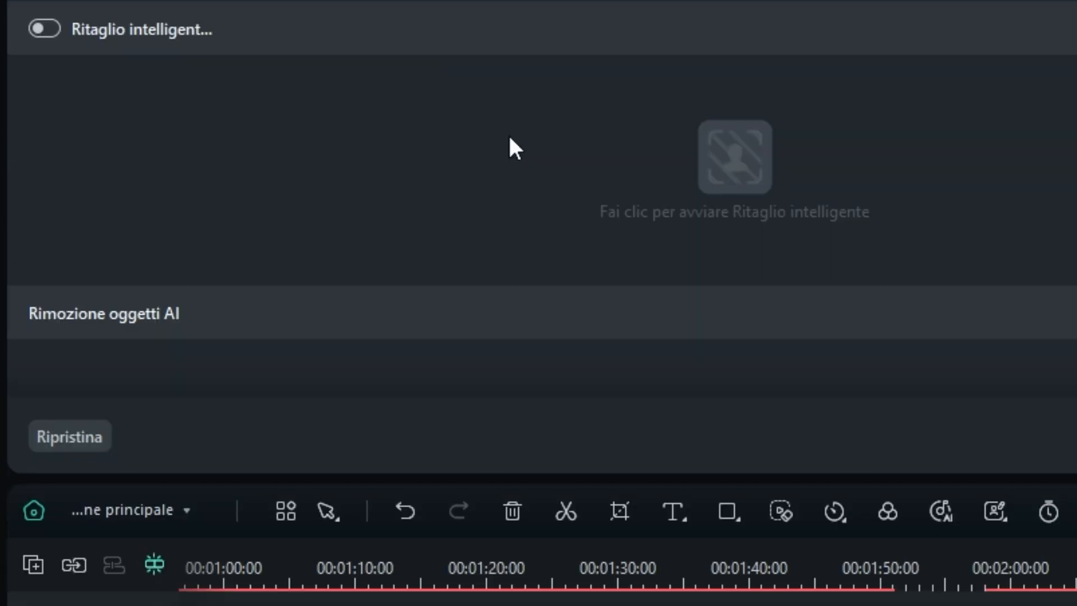
click(45, 28)
click(721, 160)
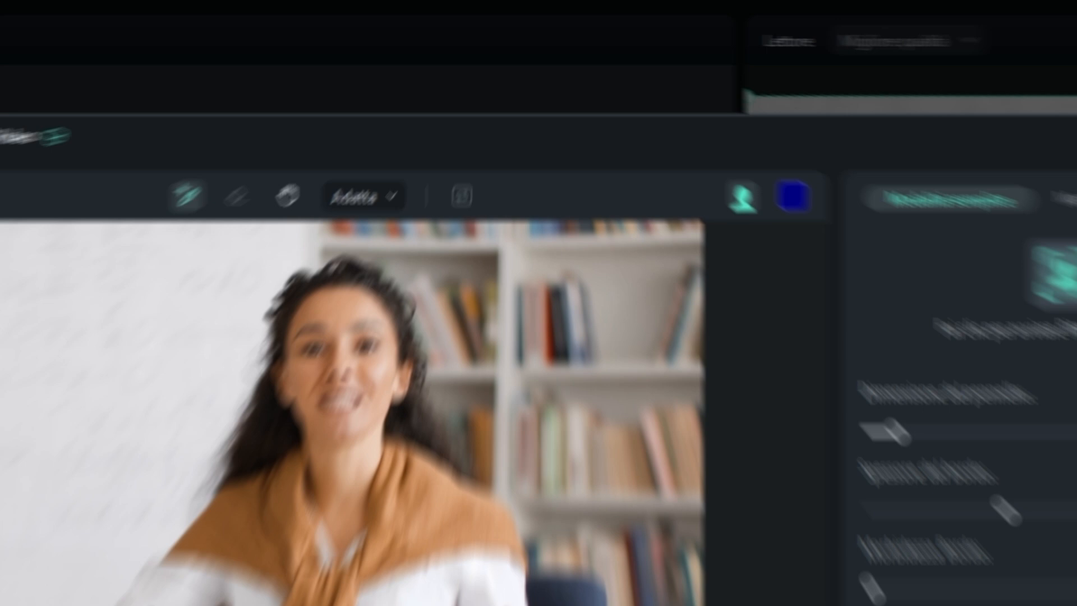
Brush over the woman to mark her for the smart cutout and switch to Modalità avanzata.
drag(350, 303, 400, 224)
mouse_move(242, 495)
mouse_down()
mouse_move(294, 358)
mouse_move(474, 605)
mouse_up()
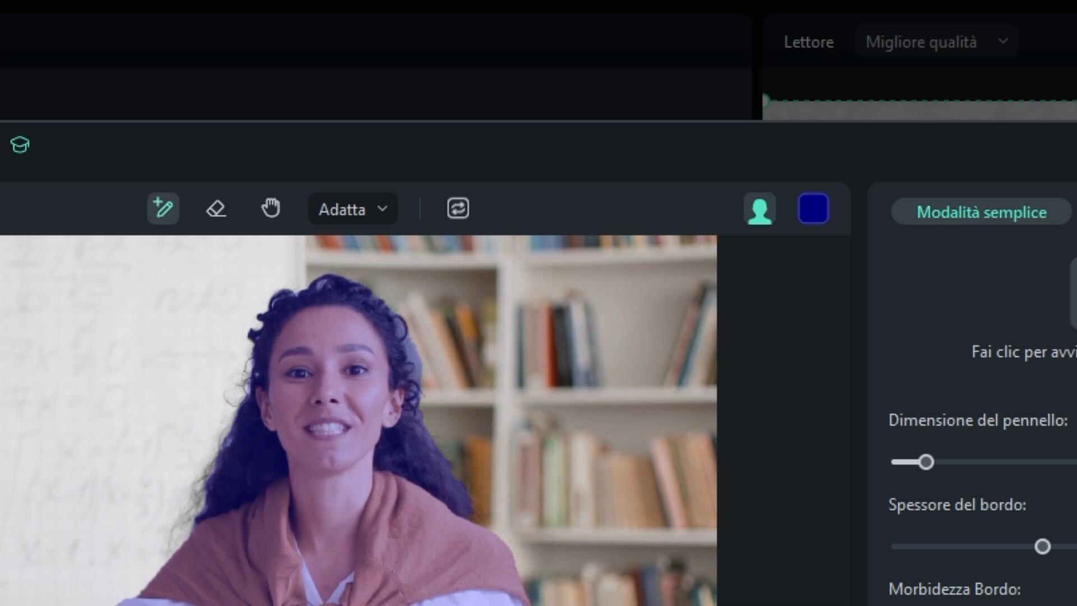
click(215, 209)
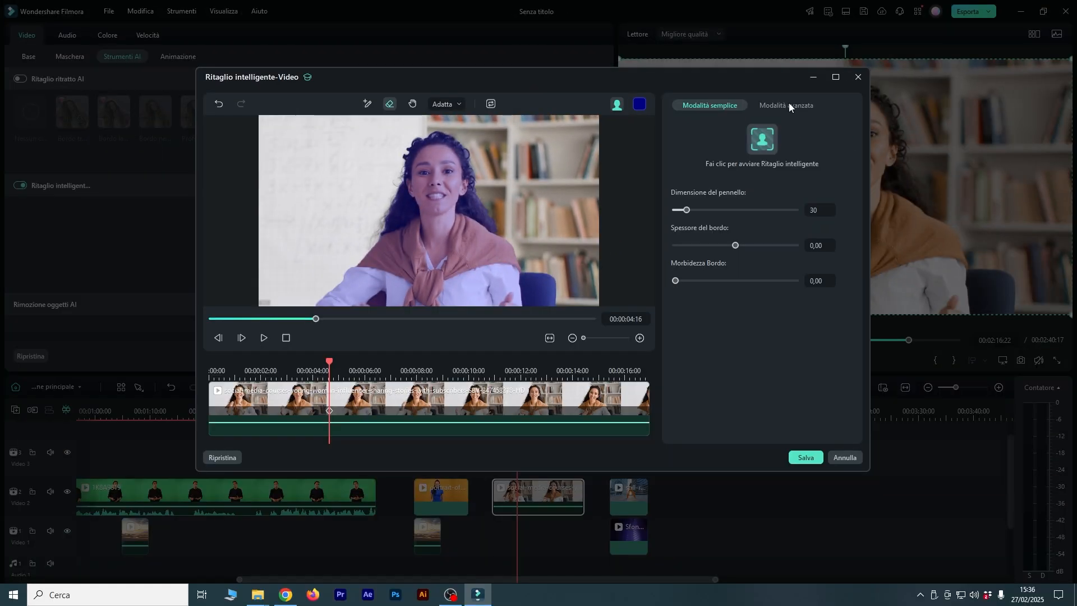
click(789, 104)
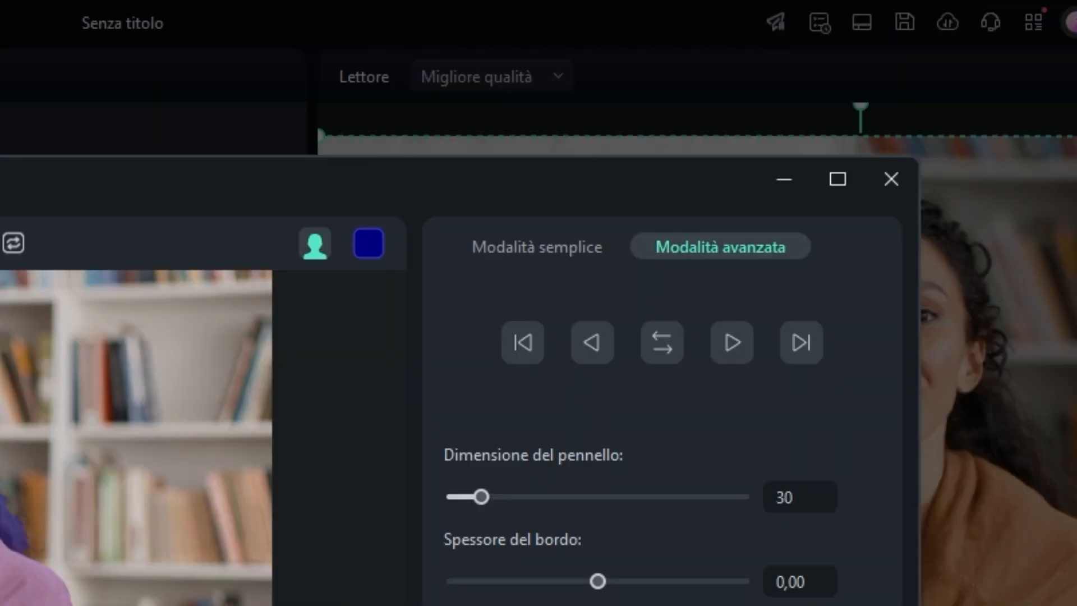
Track the woman's cutout mask in both directions and review the mask in the clip's opening seconds.
click(664, 356)
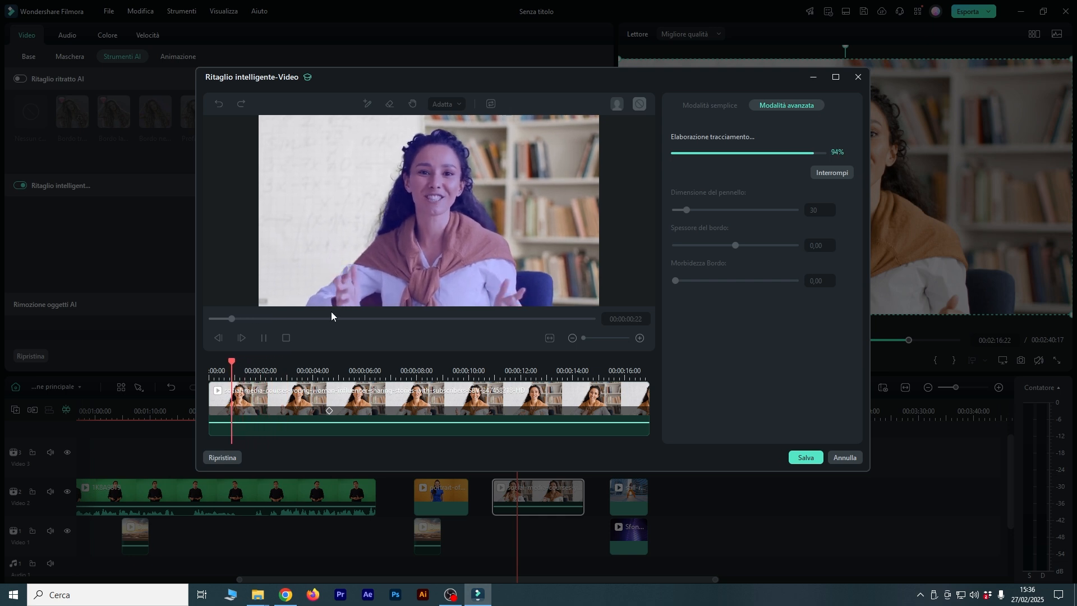
click(234, 365)
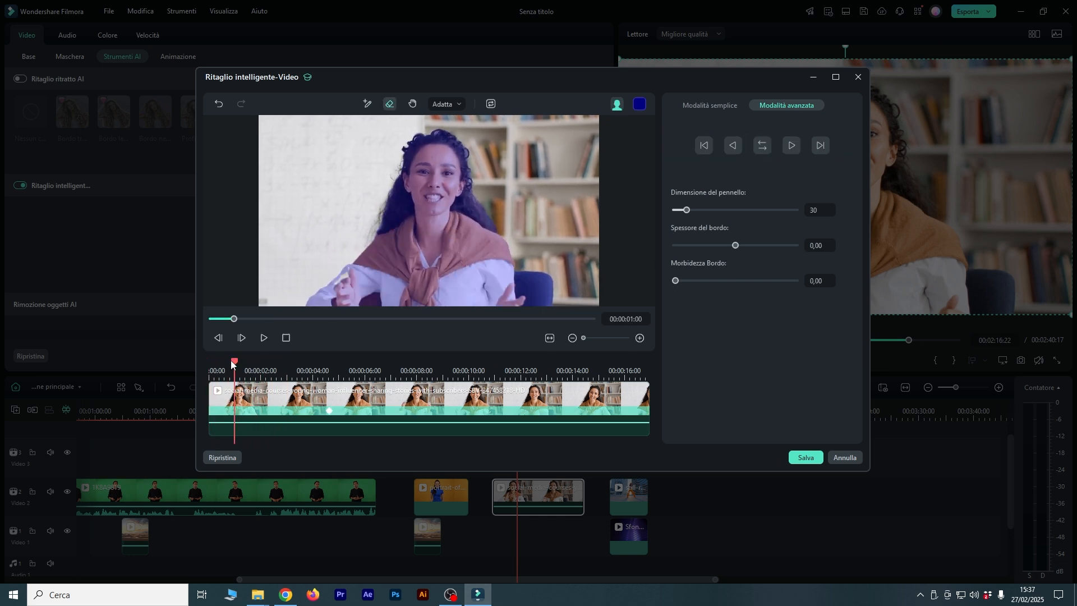
drag(234, 364, 244, 367)
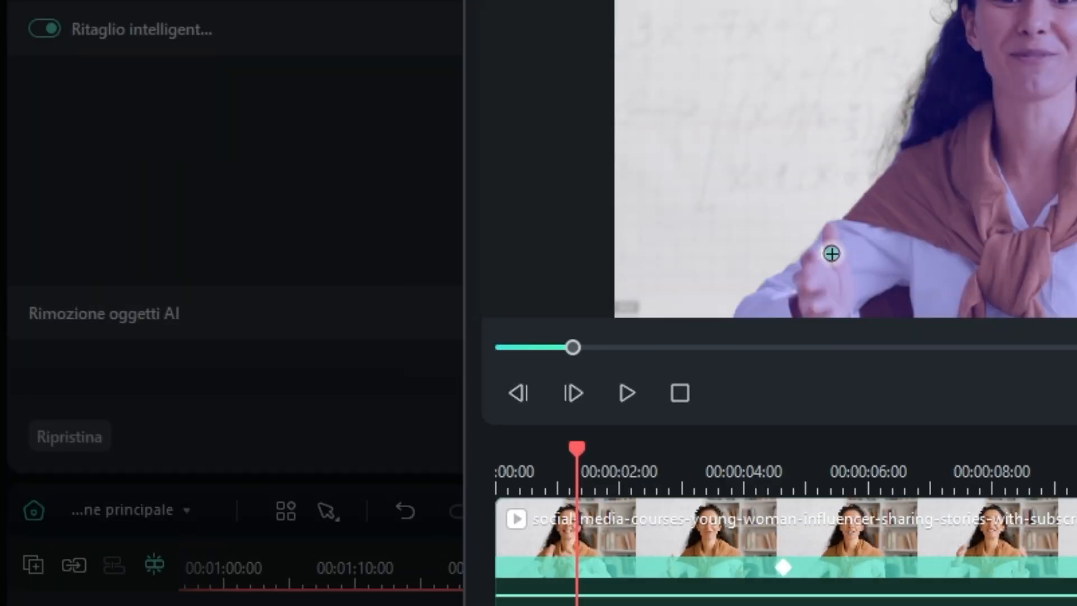
Brush the woman's raised hand into the mask at 00:00:01:08 and 00:00:01:04, tracking each correction backward.
drag(349, 279, 330, 299)
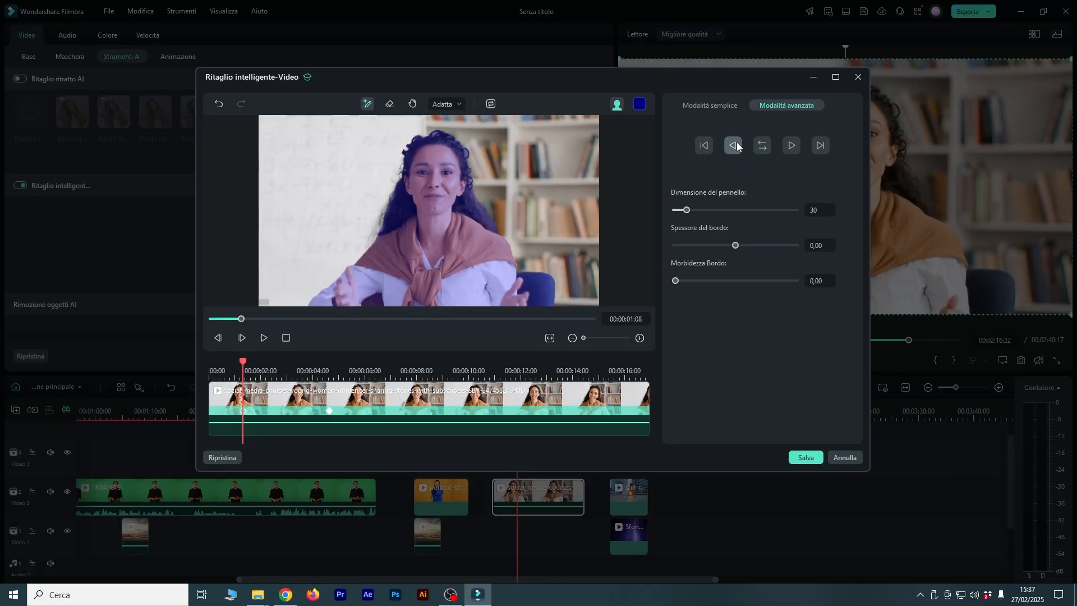
click(735, 142)
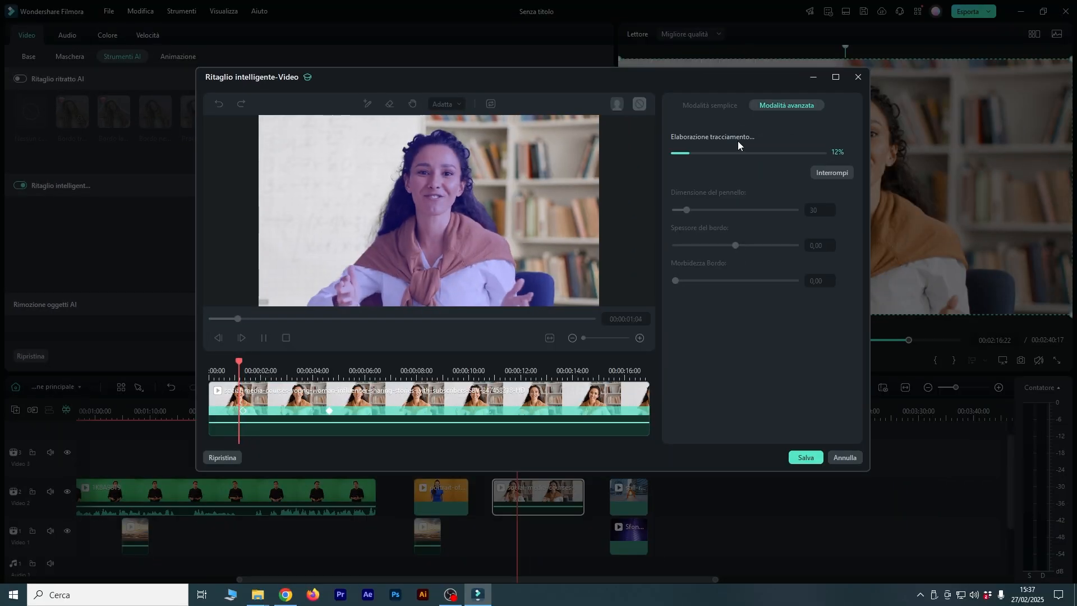
mouse_move(238, 363)
mouse_down()
mouse_move(226, 365)
mouse_move(239, 364)
mouse_up()
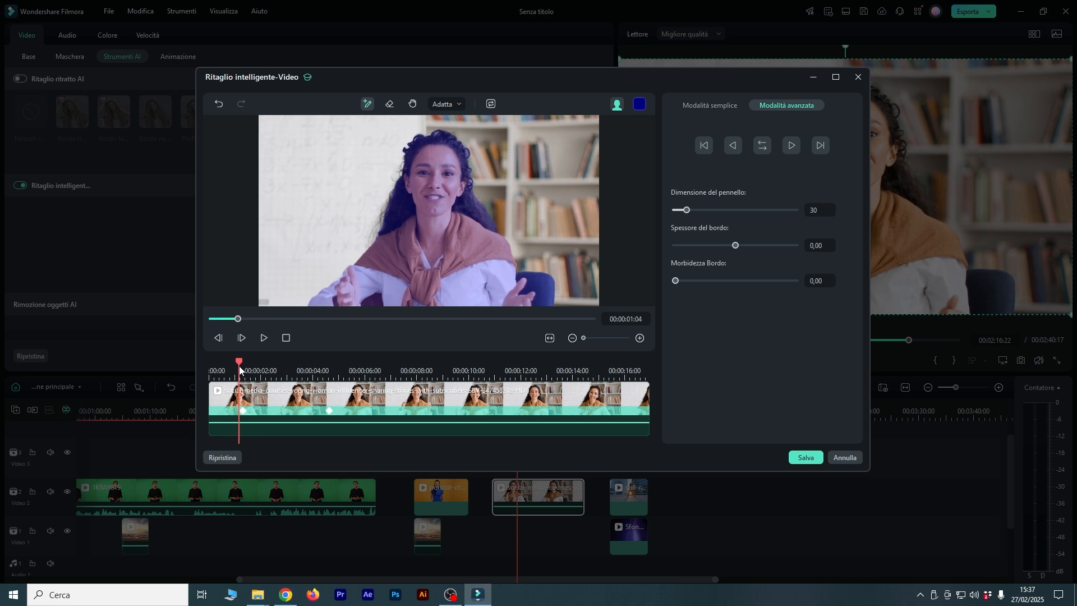
drag(333, 302, 347, 274)
click(733, 145)
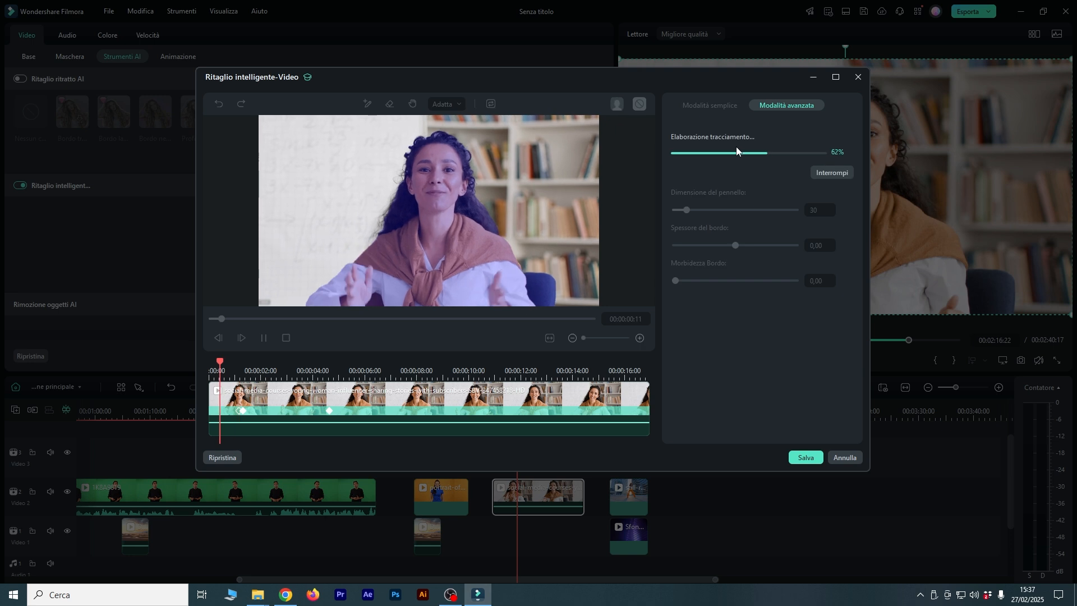
Scrub through the tracked clip to check the mask and switch the cutout preview to a transparent background.
drag(211, 370, 526, 392)
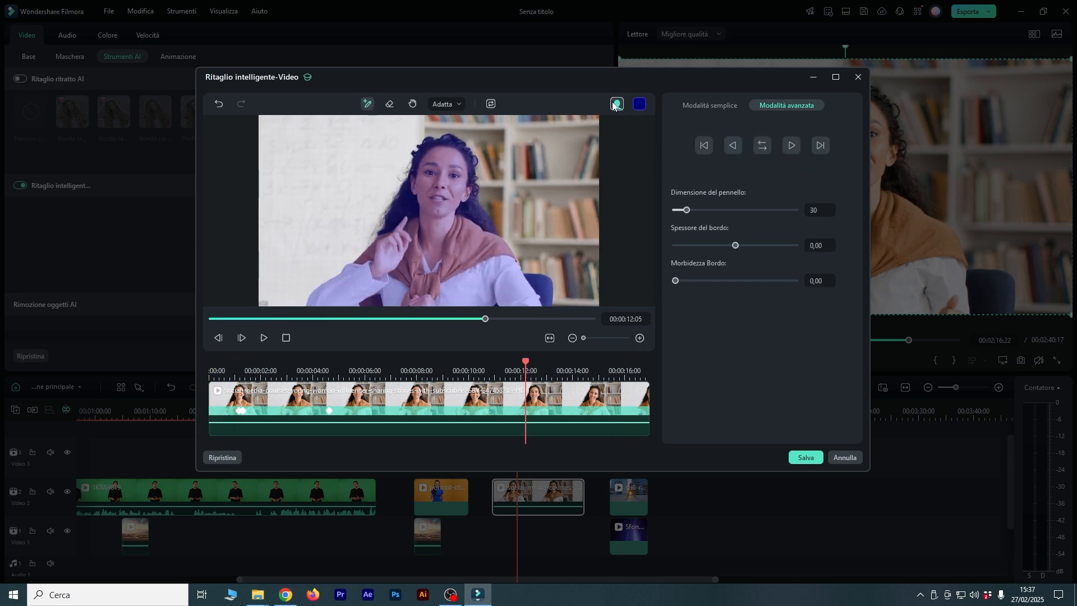
click(617, 104)
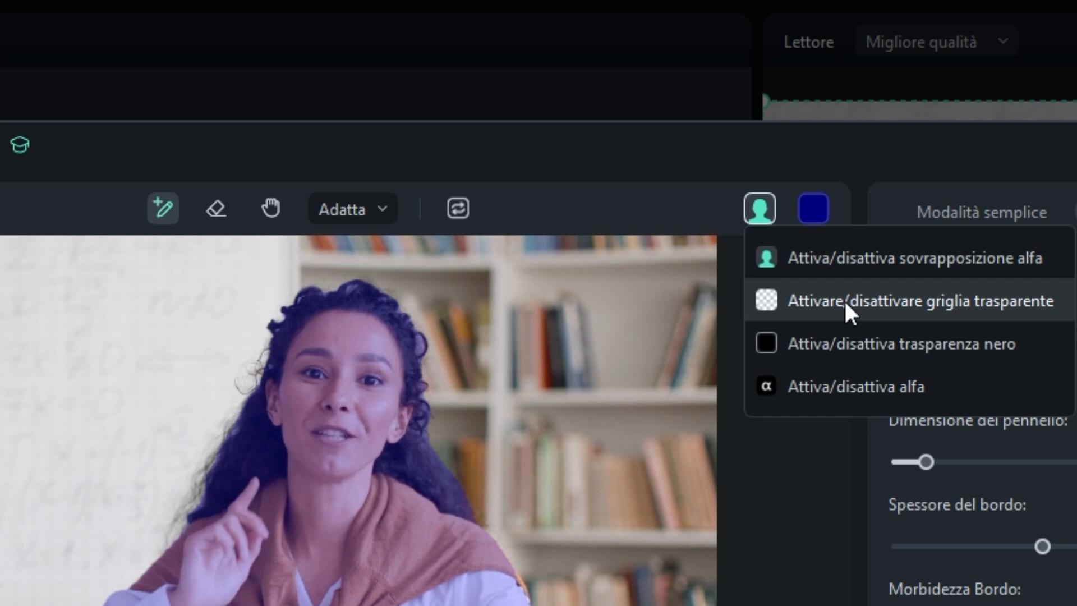
click(844, 300)
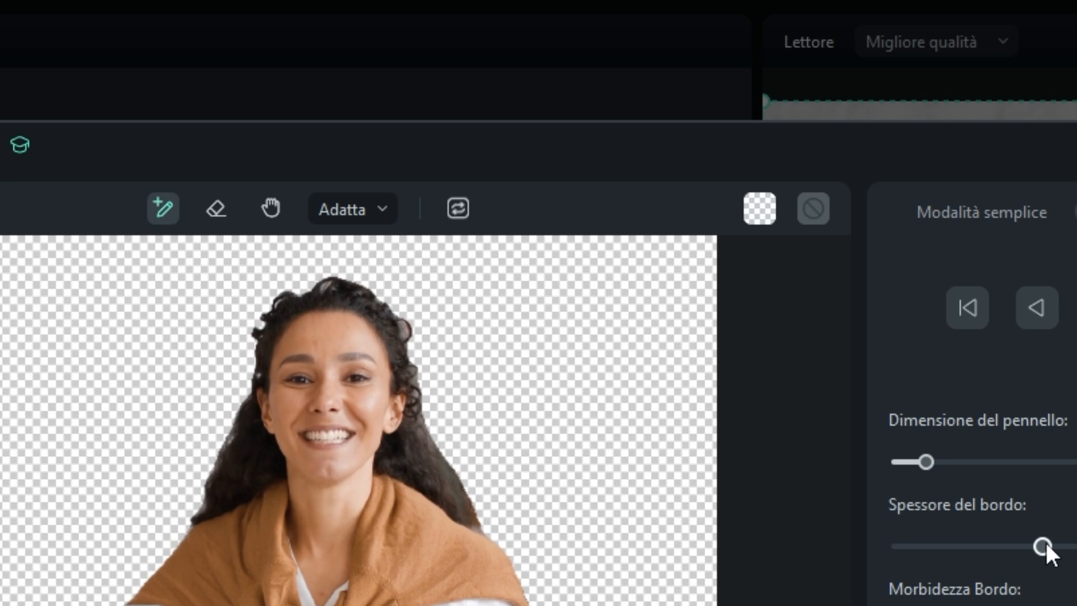
Try a larger Spessore del bordo on the woman's cutout, then reset it to 0,00.
drag(1042, 546, 1076, 546)
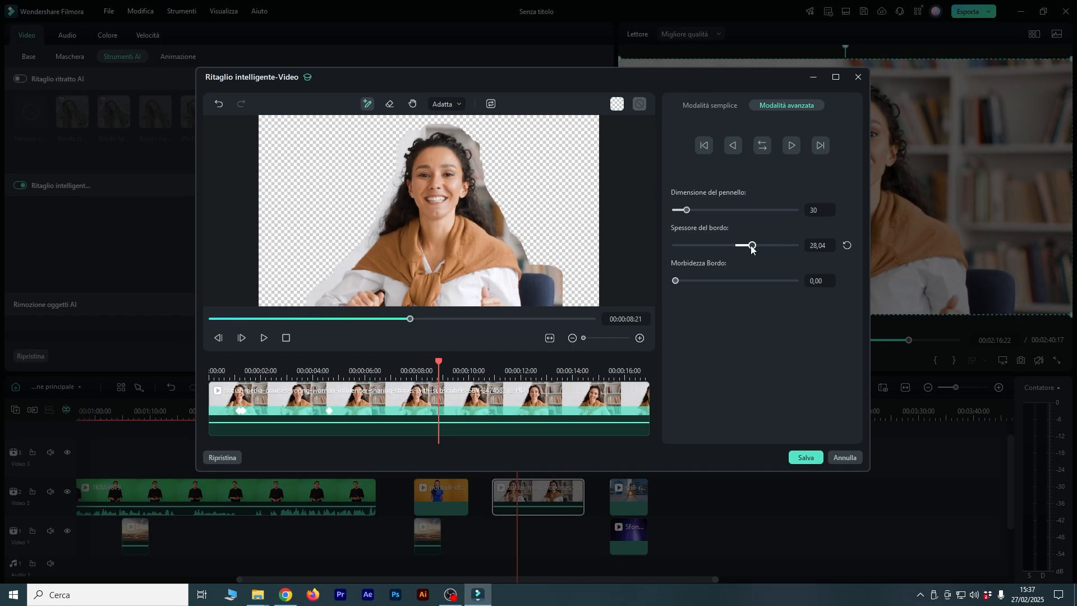
drag(751, 248, 767, 250)
click(845, 245)
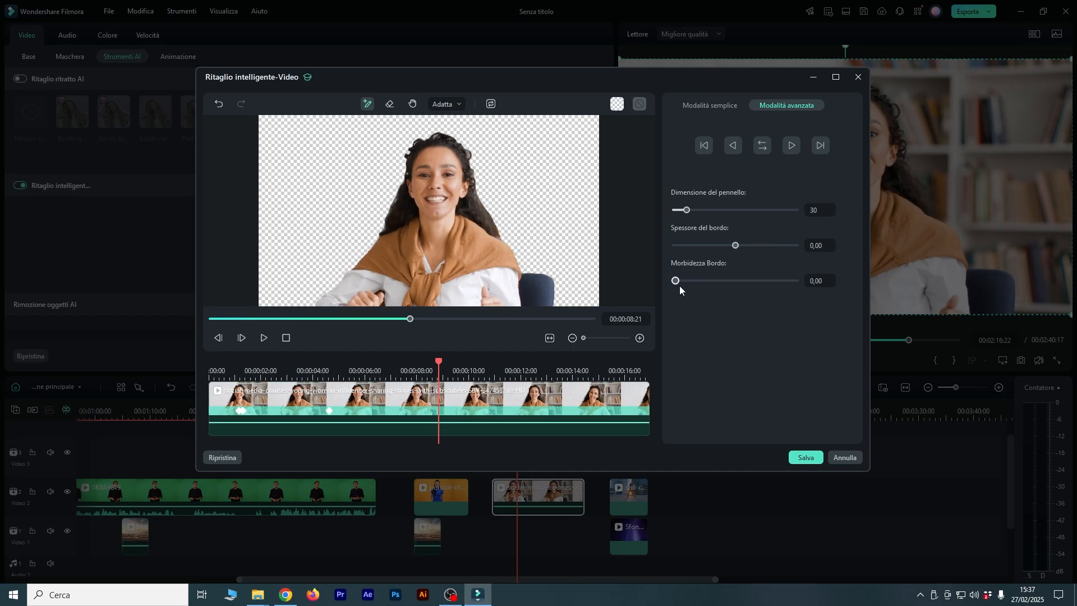
Set the cutout's Morbidezza Bordo to 2,90, save it, and play the clip briefly to check the edges.
mouse_move(675, 281)
mouse_down()
mouse_move(722, 284)
mouse_move(693, 285)
mouse_up()
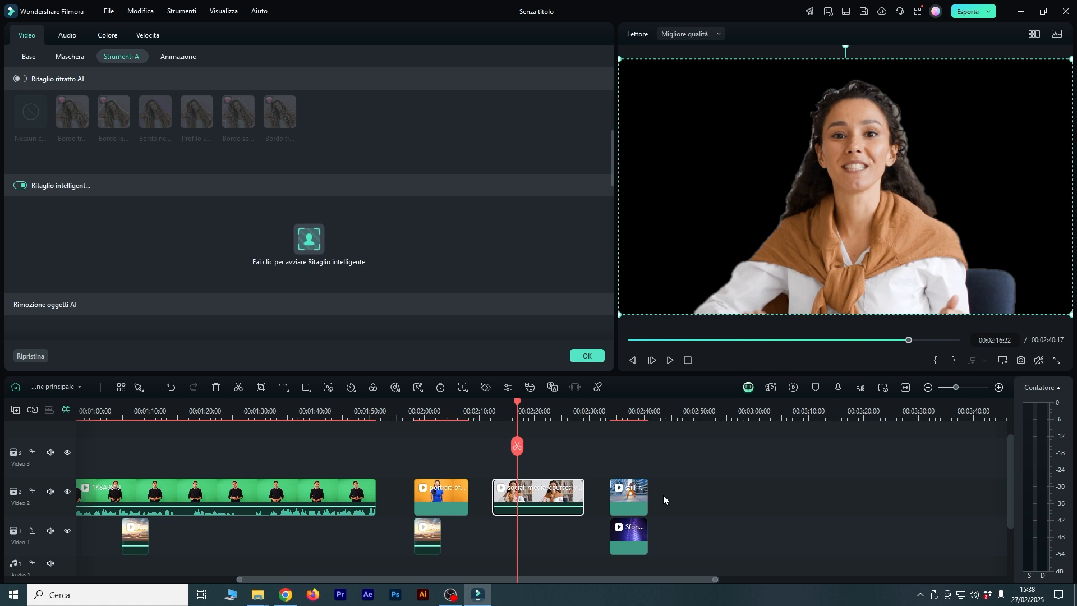
key(space)
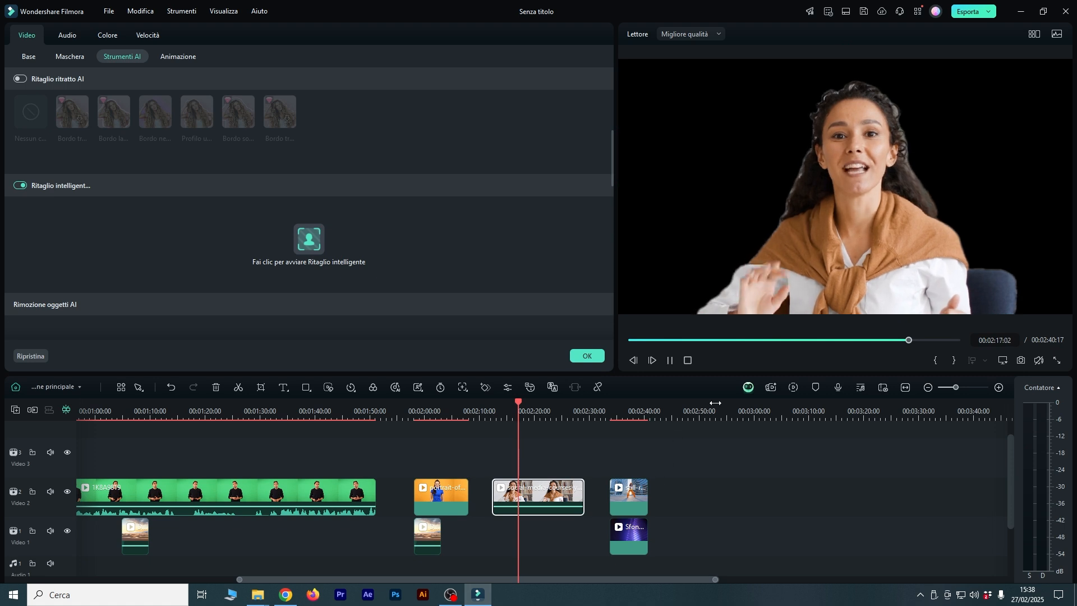
key(space)
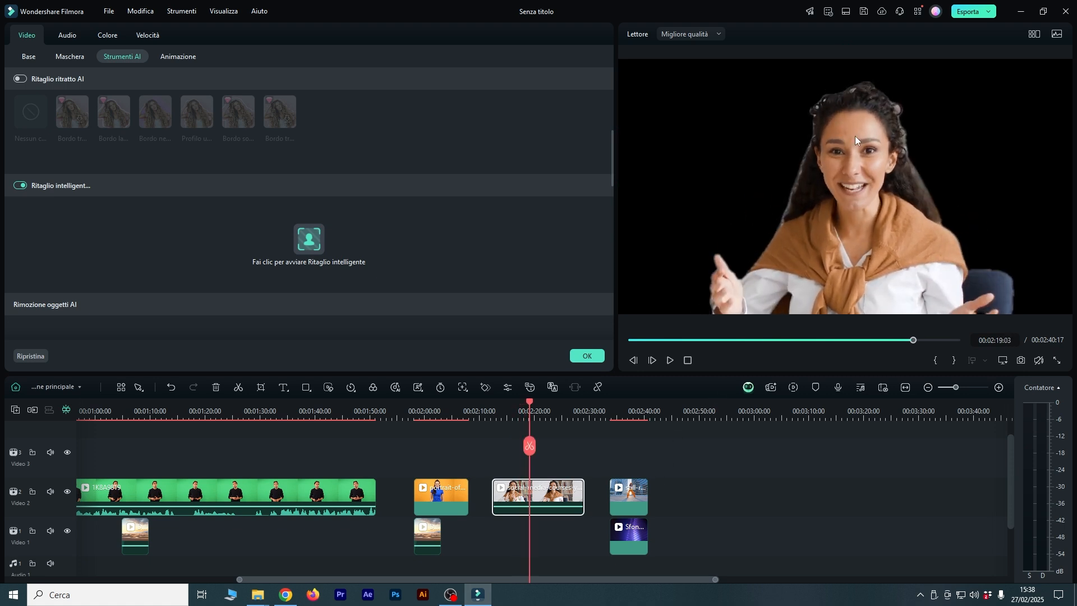
Reopen the smart cutout editor, reduce Morbidezza Bordo to 1,03, and save the cutout.
click(307, 236)
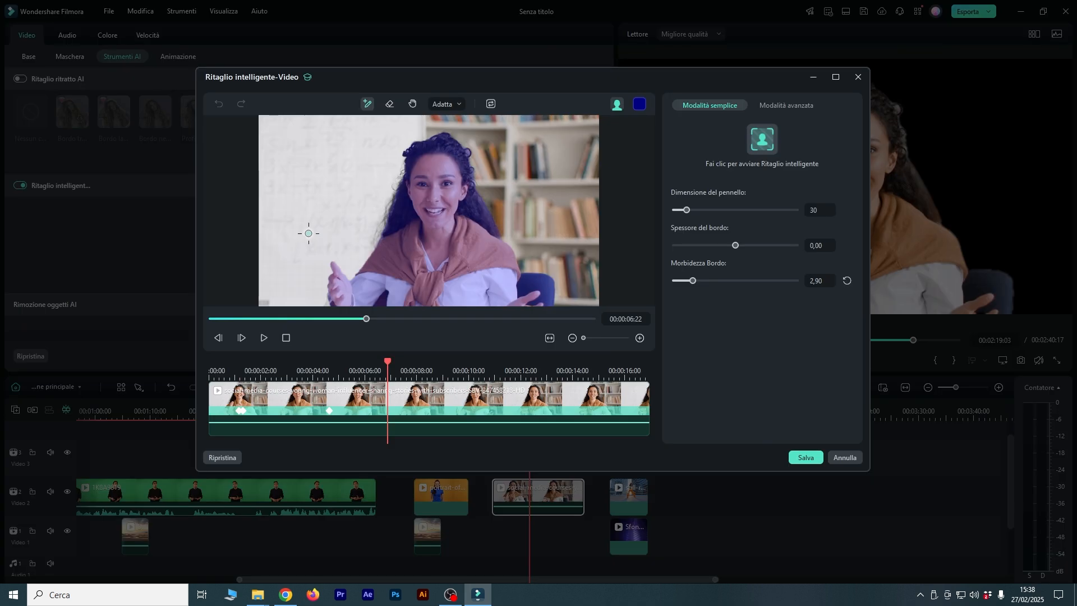
drag(689, 283, 682, 282)
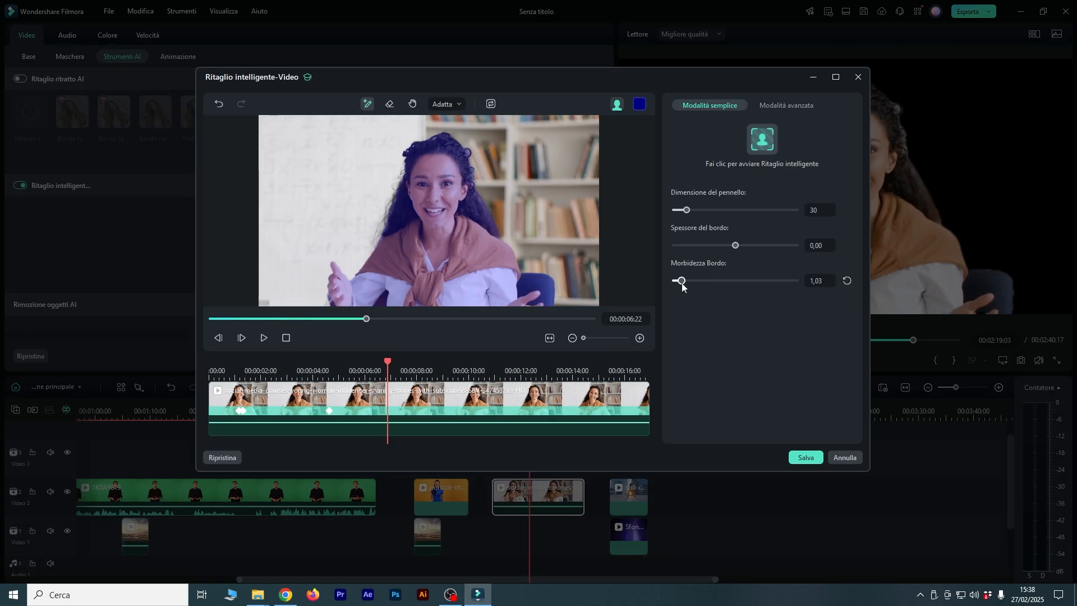
click(806, 457)
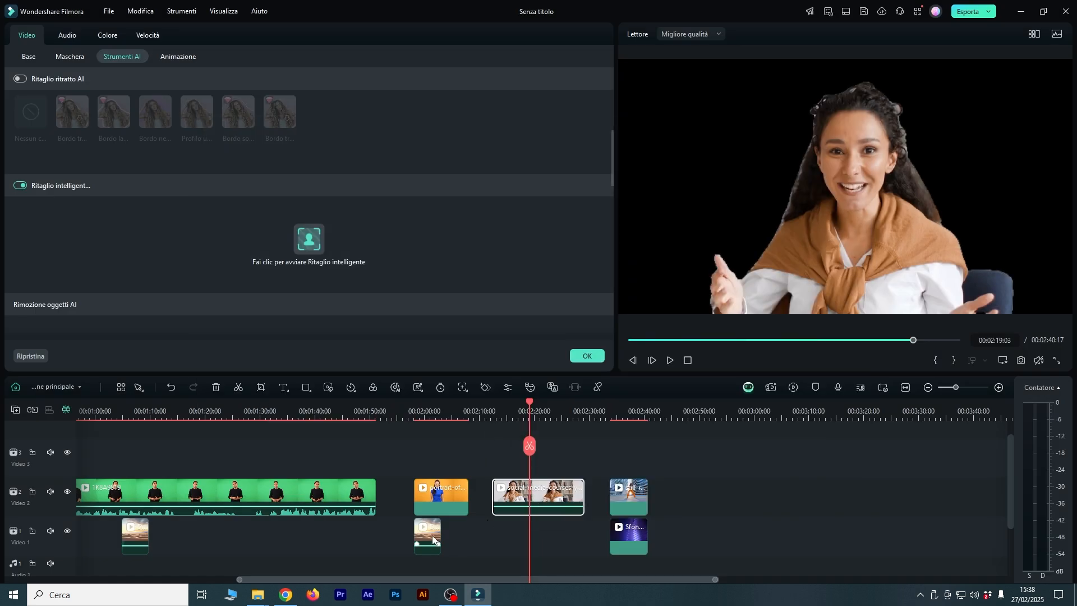
Place a copy of the Desert Landscape clip on Video 1 beneath the social-media-courses clip, starting at 00:02:16:24.
drag(432, 539, 535, 531)
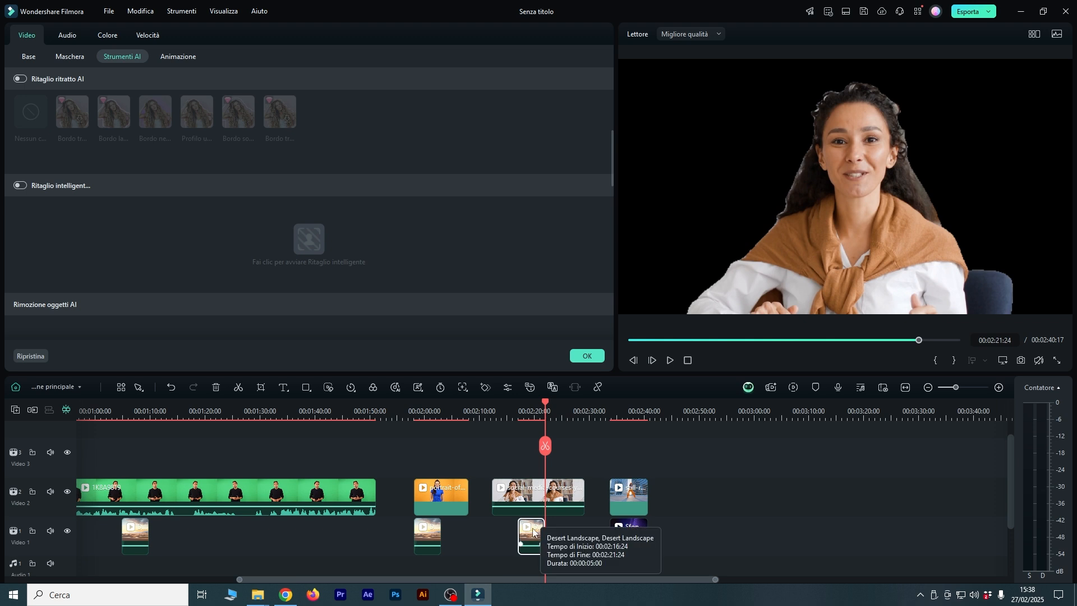